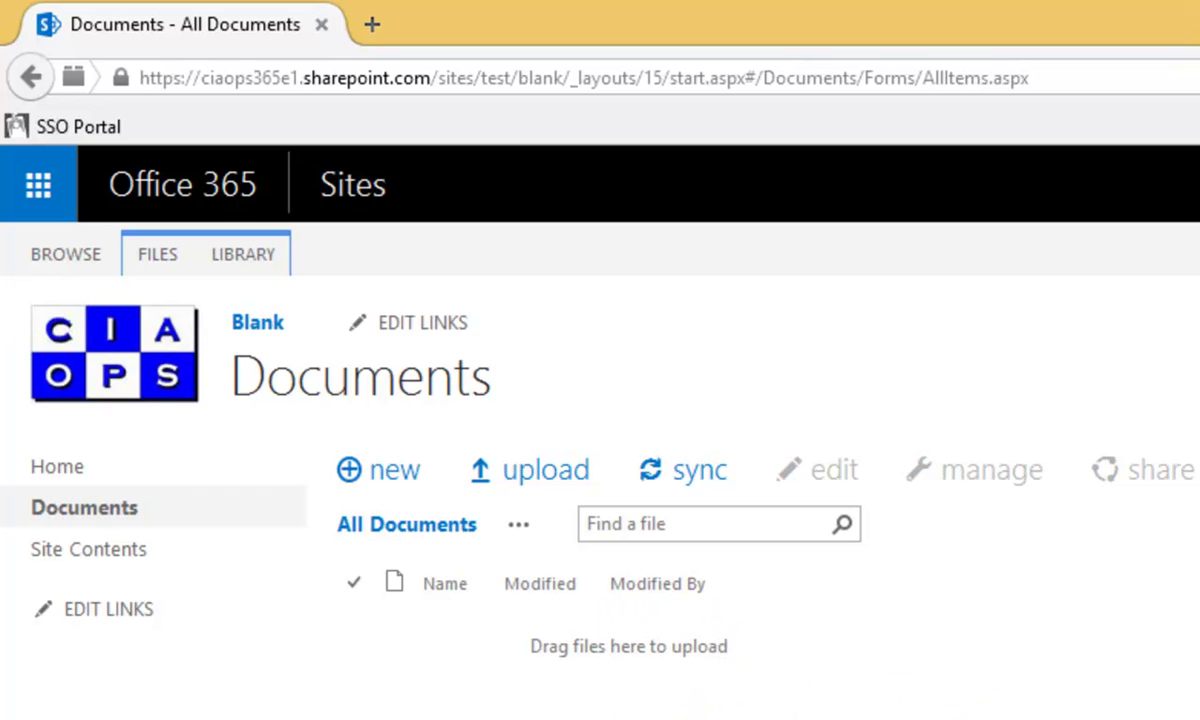
Require content approval for submitted items in the Documents library's versioning settings, save the change and return to the library.
{"action": "left_click", "coordinate": [245, 257]}
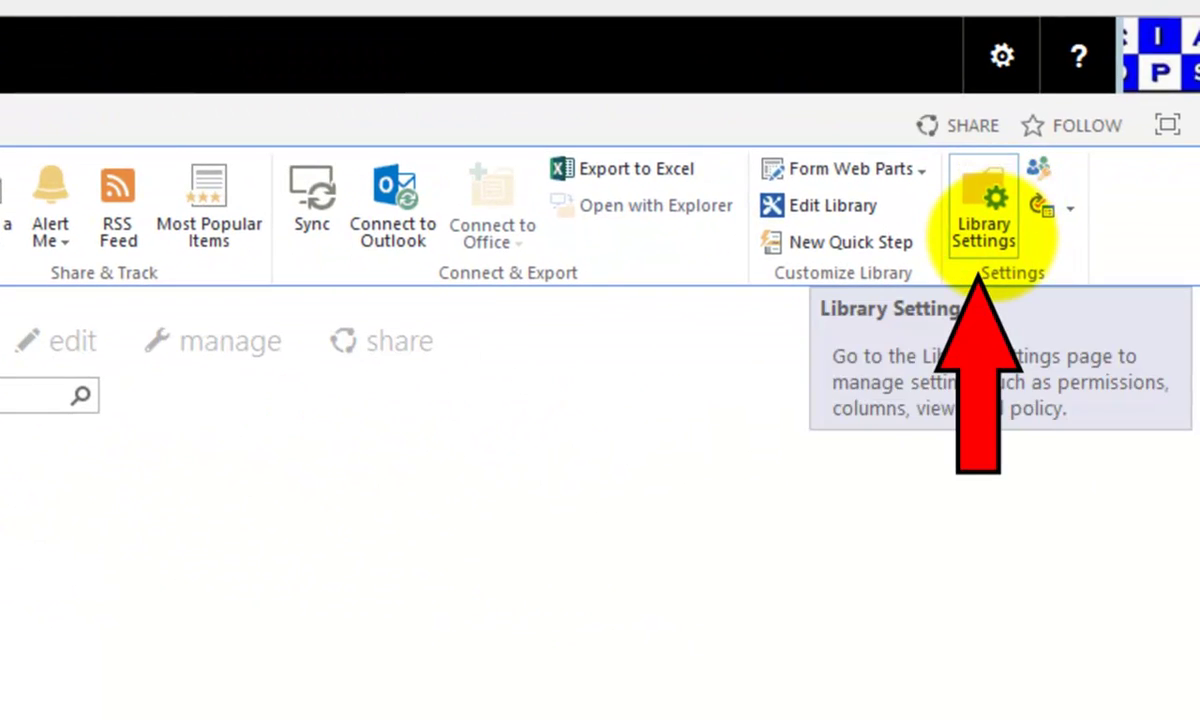
{"action": "left_click", "coordinate": [985, 225]}
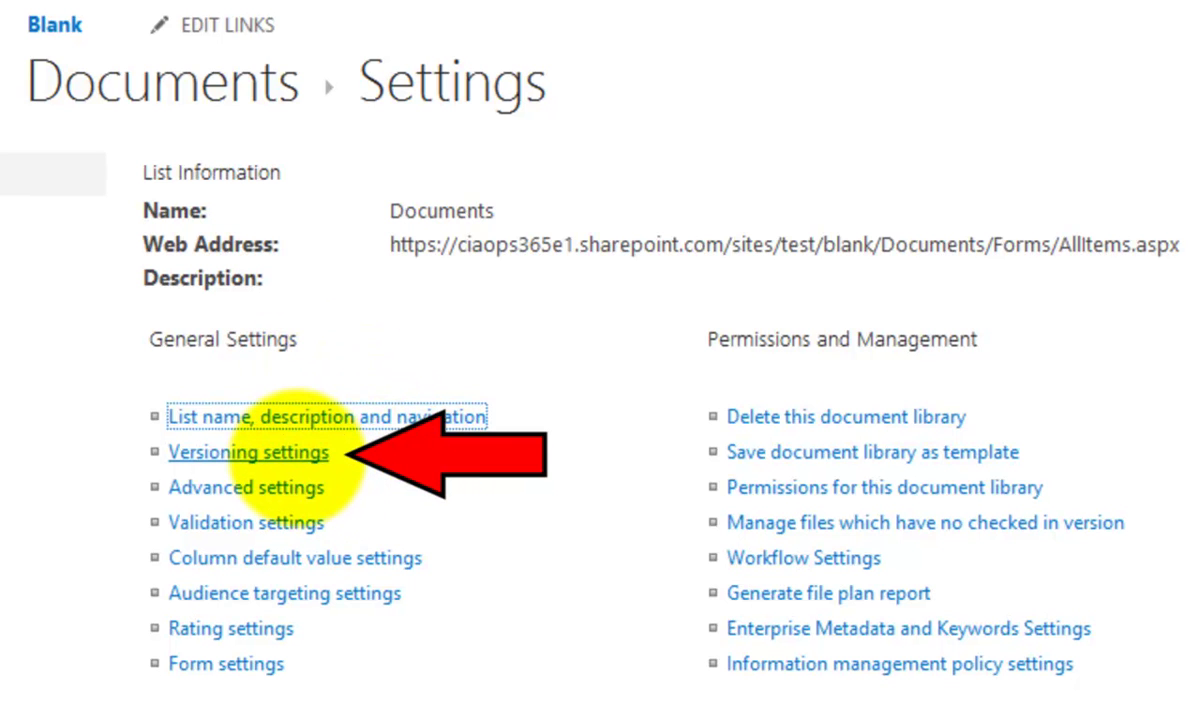
{"action": "left_click", "coordinate": [245, 452]}
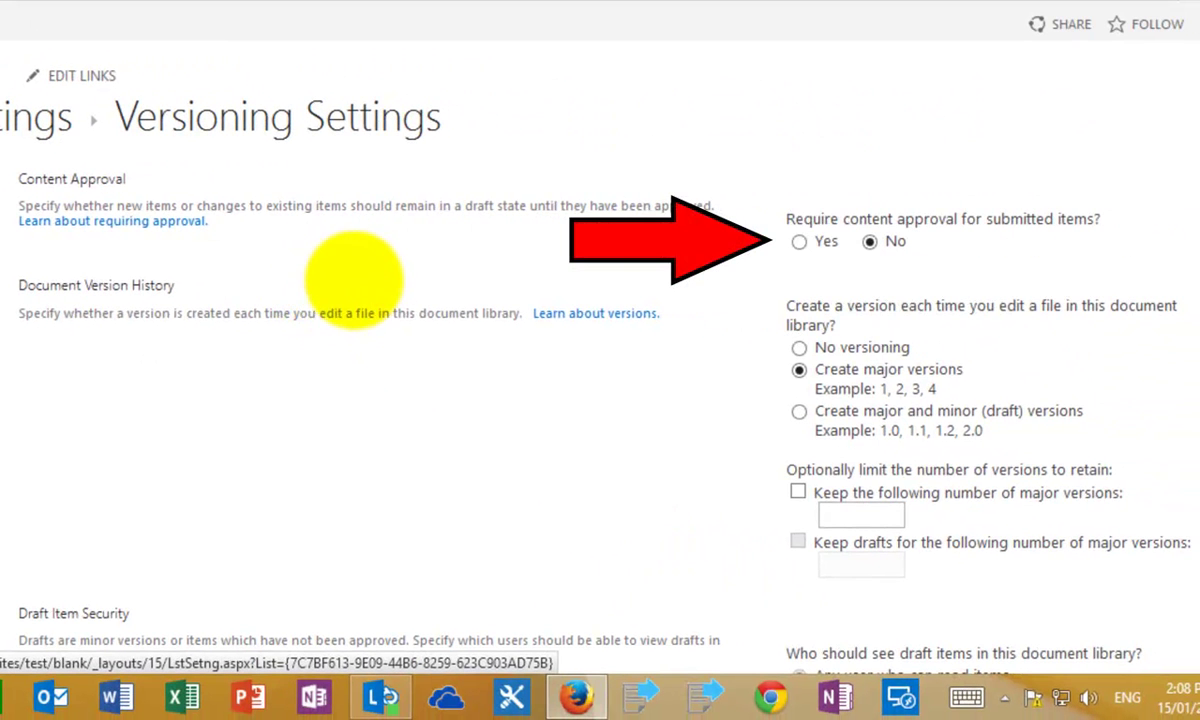
{"action": "left_click", "coordinate": [799, 242]}
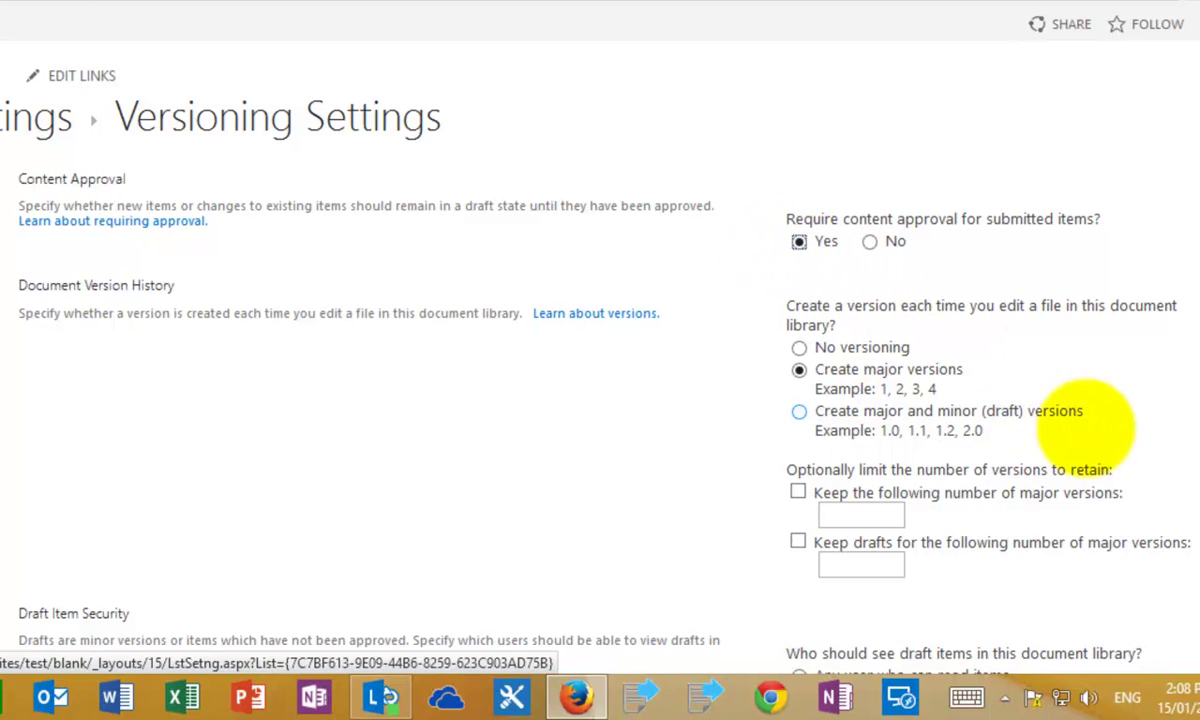
{"action": "mouse_move", "coordinate": [1195, 415]}
{"action": "left_mouse_down"}
{"action": "mouse_move", "coordinate": [1195, 630]}
{"action": "mouse_move", "coordinate": [1180, 702]}
{"action": "left_mouse_up"}
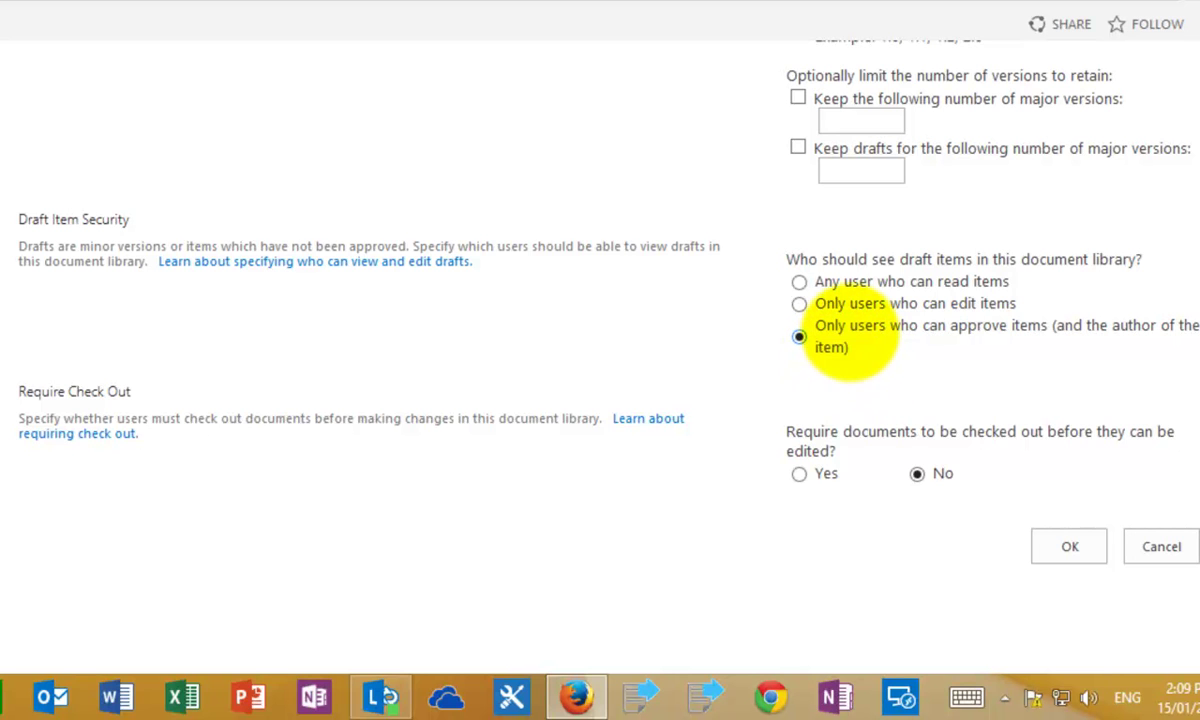
{"action": "left_click", "coordinate": [1065, 545]}
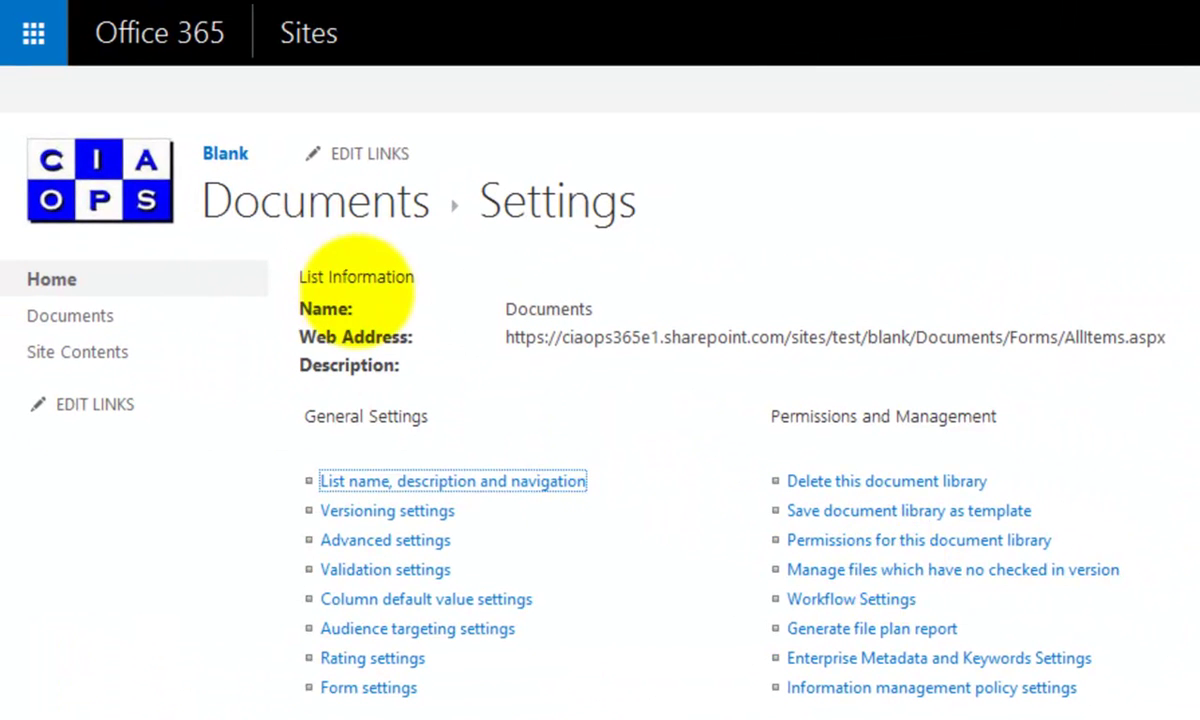
{"action": "left_click", "coordinate": [335, 203]}
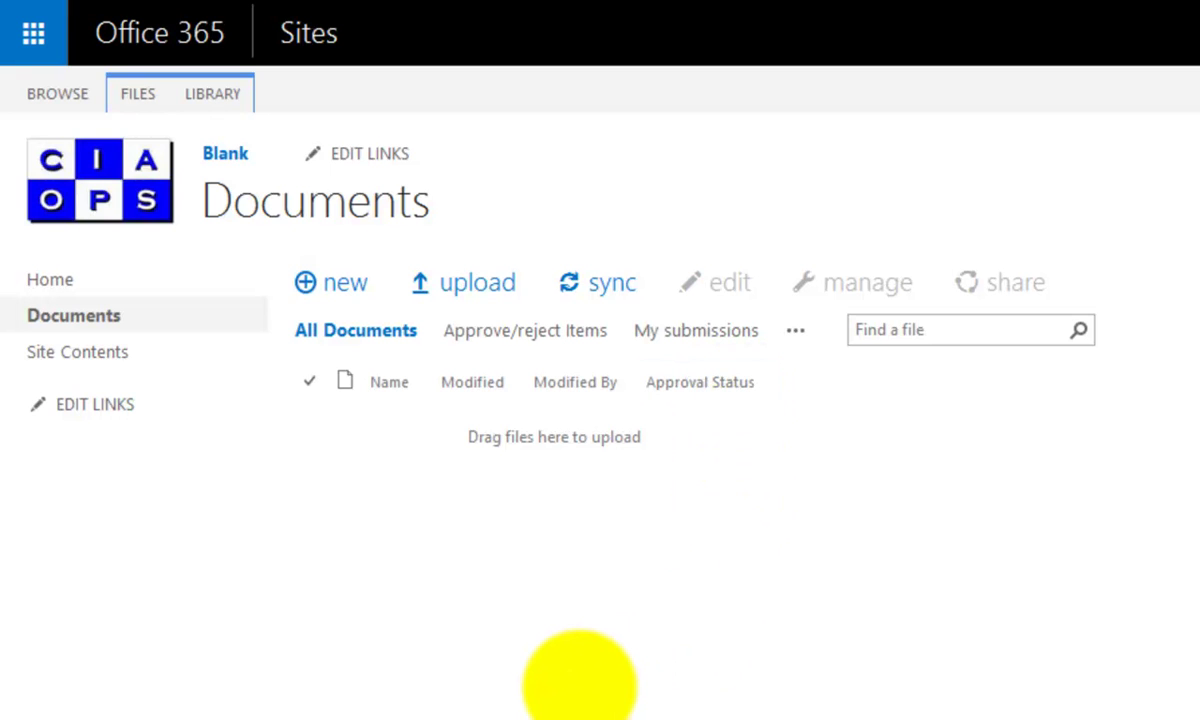
Create a new Word document in the library containing the text "Edit one." and return to the library.
{"action": "left_click", "coordinate": [343, 282]}
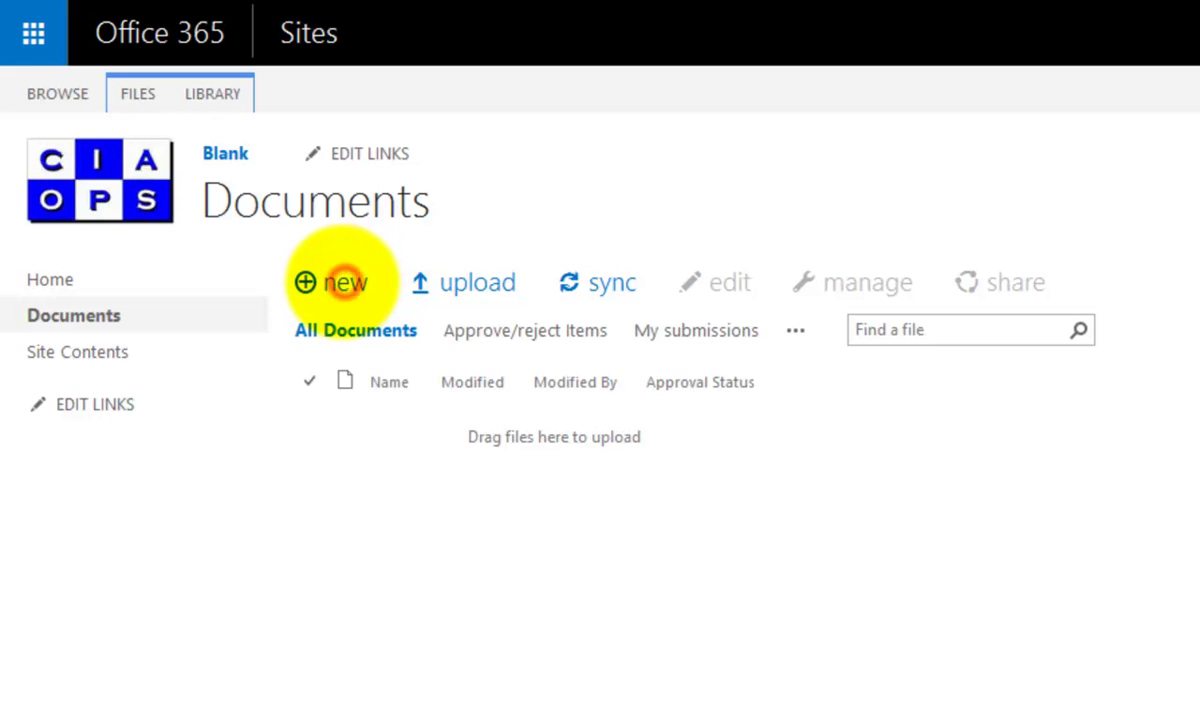
{"action": "left_click", "coordinate": [509, 233]}
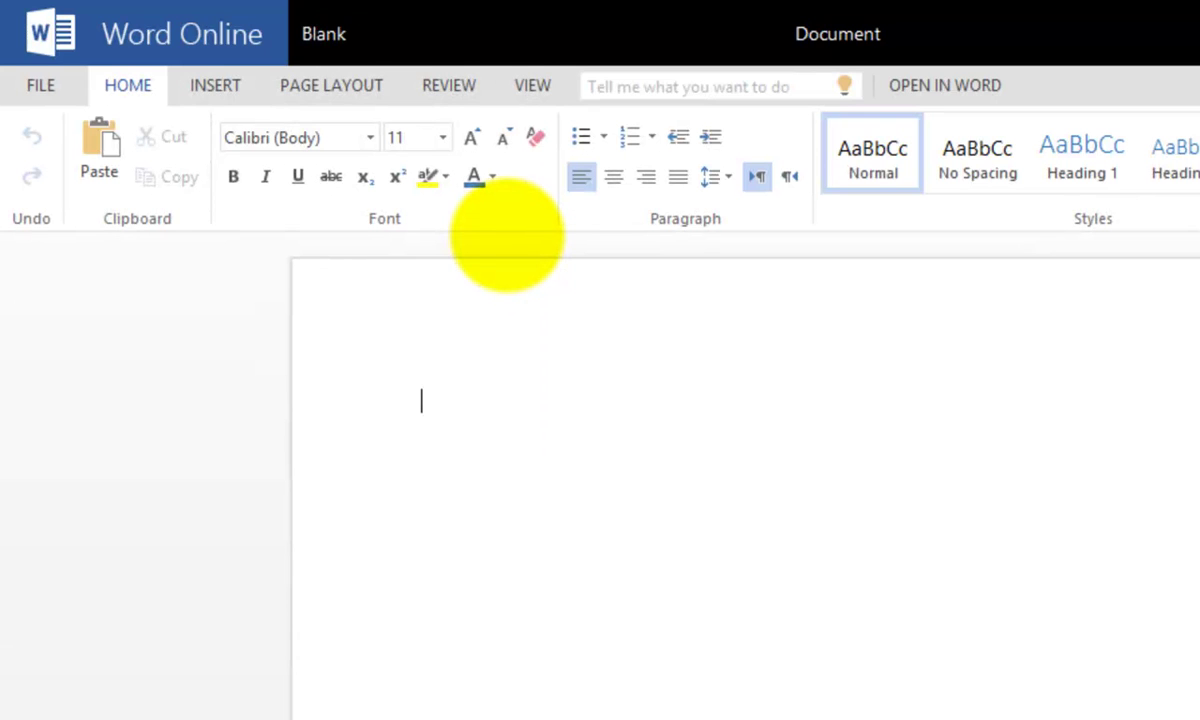
{"action": "type", "text": "Edit on"}
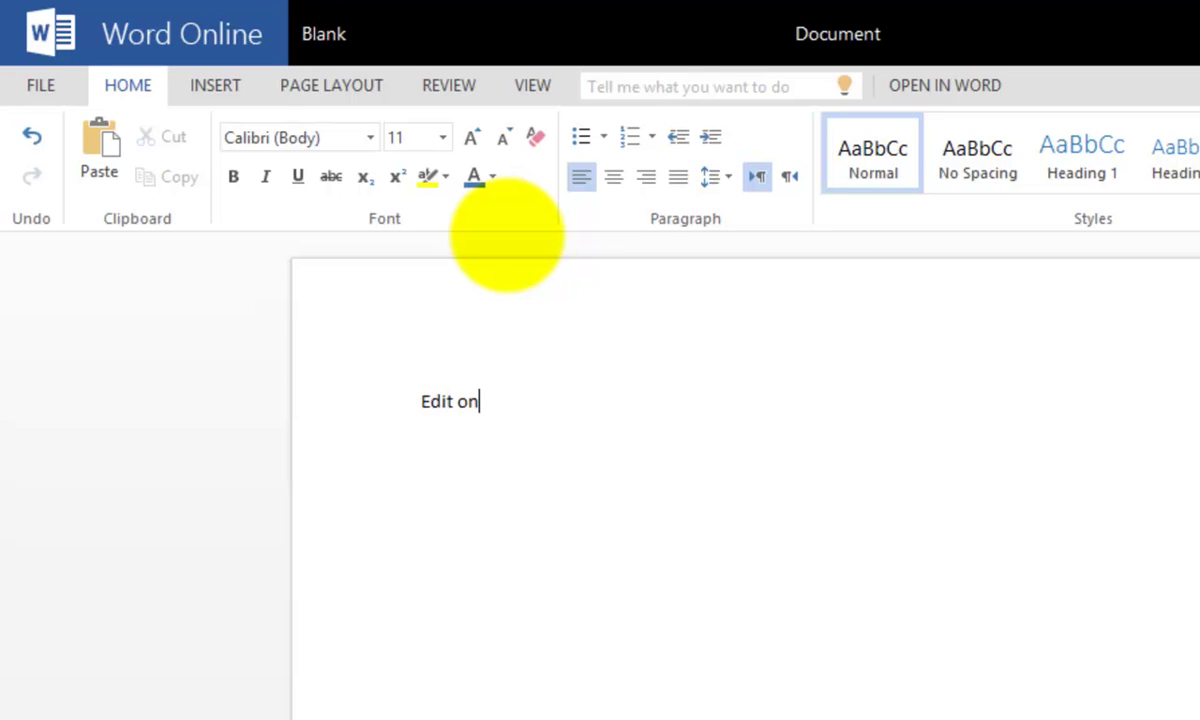
{"action": "type", "text": "e."}
{"action": "key", "text": "Return"}
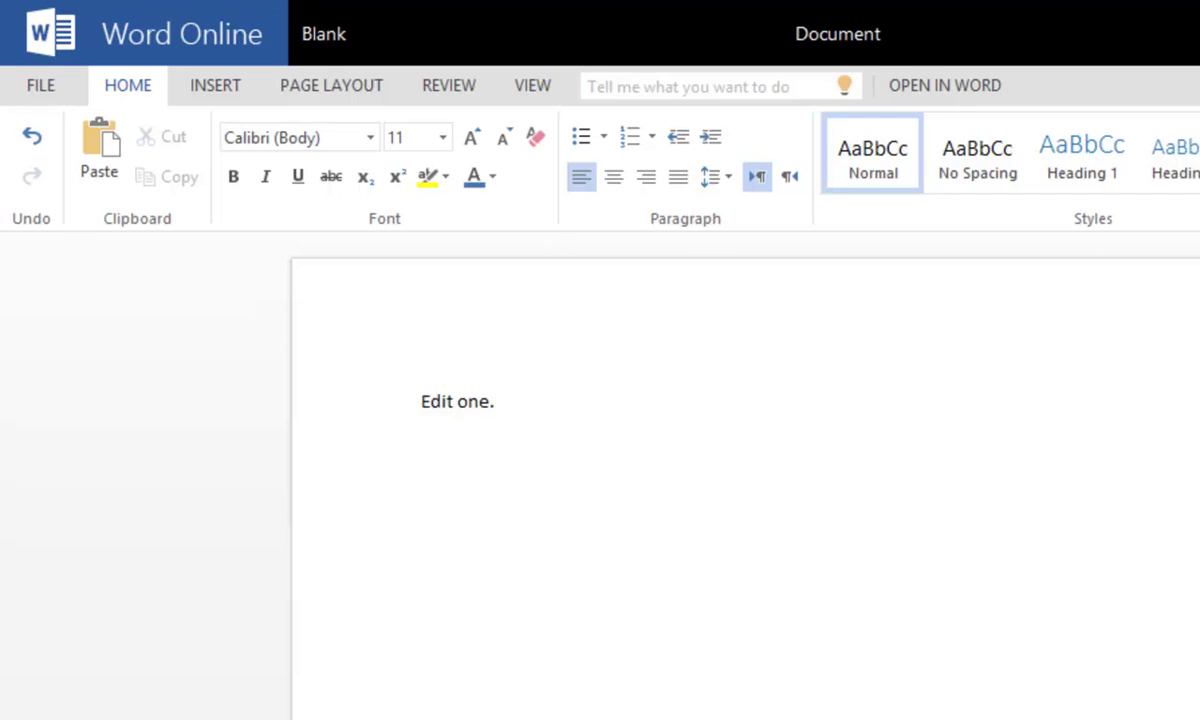
{"action": "left_click", "coordinate": [323, 34]}
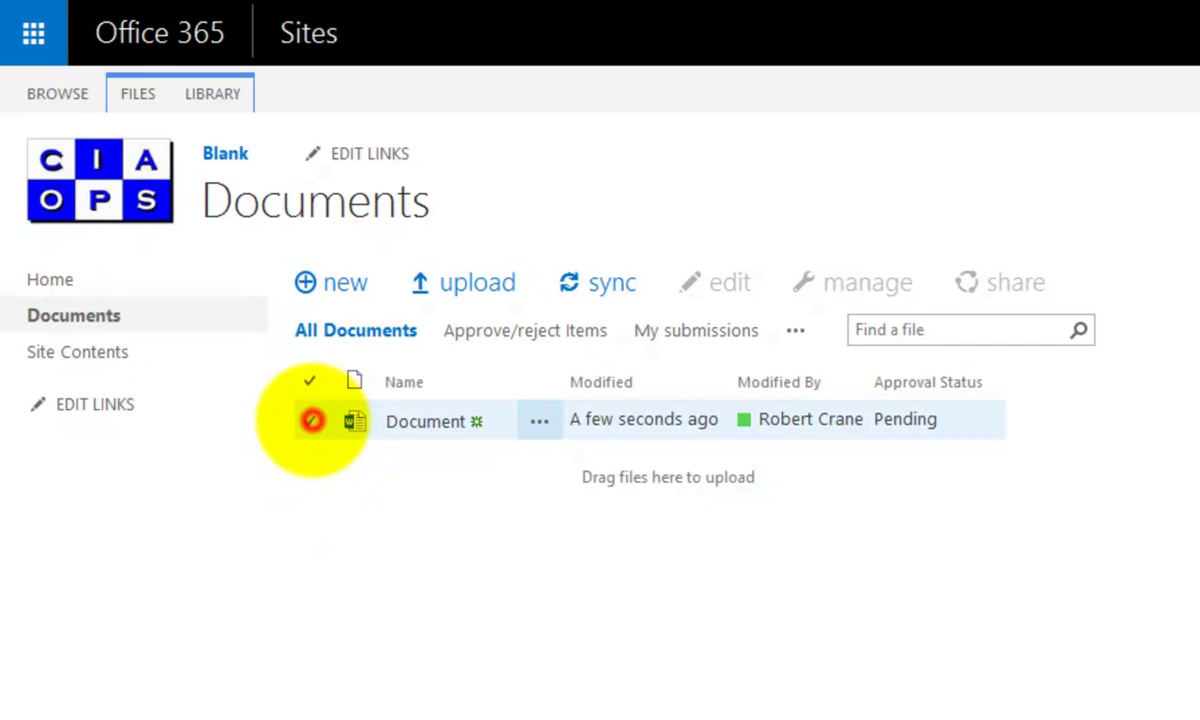
Set the approval status of the new Word document to Approved without adding a comment.
{"action": "left_click", "coordinate": [311, 420]}
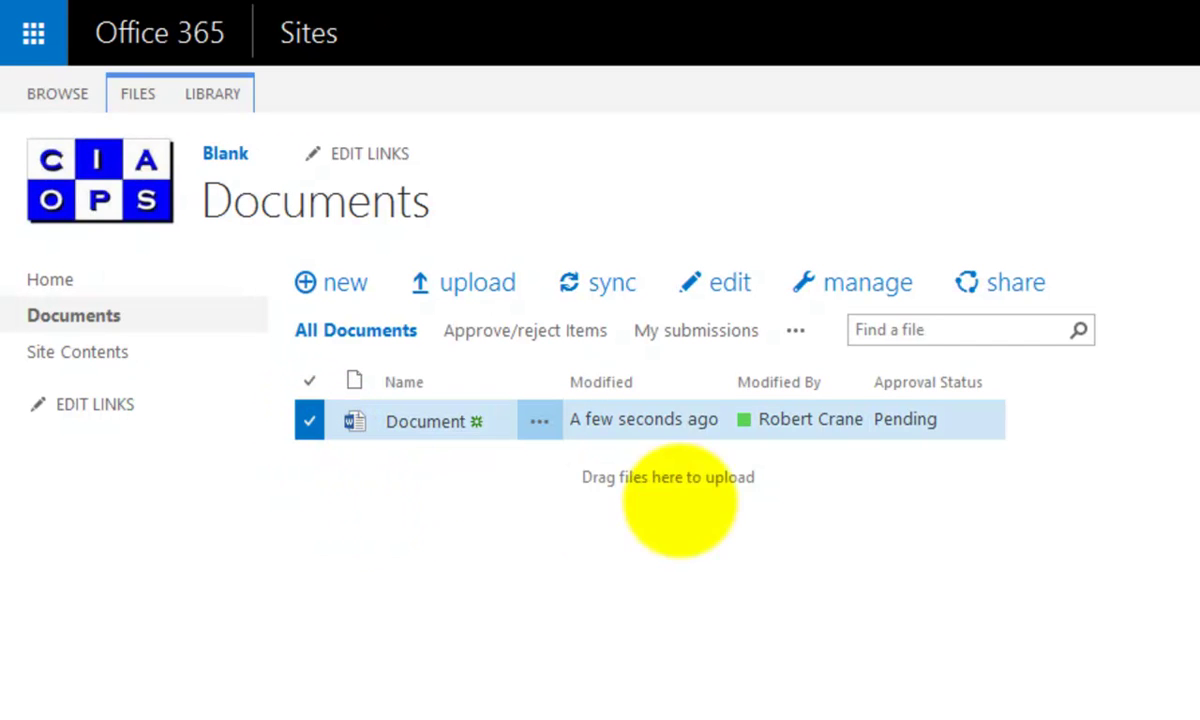
{"action": "left_click", "coordinate": [852, 283]}
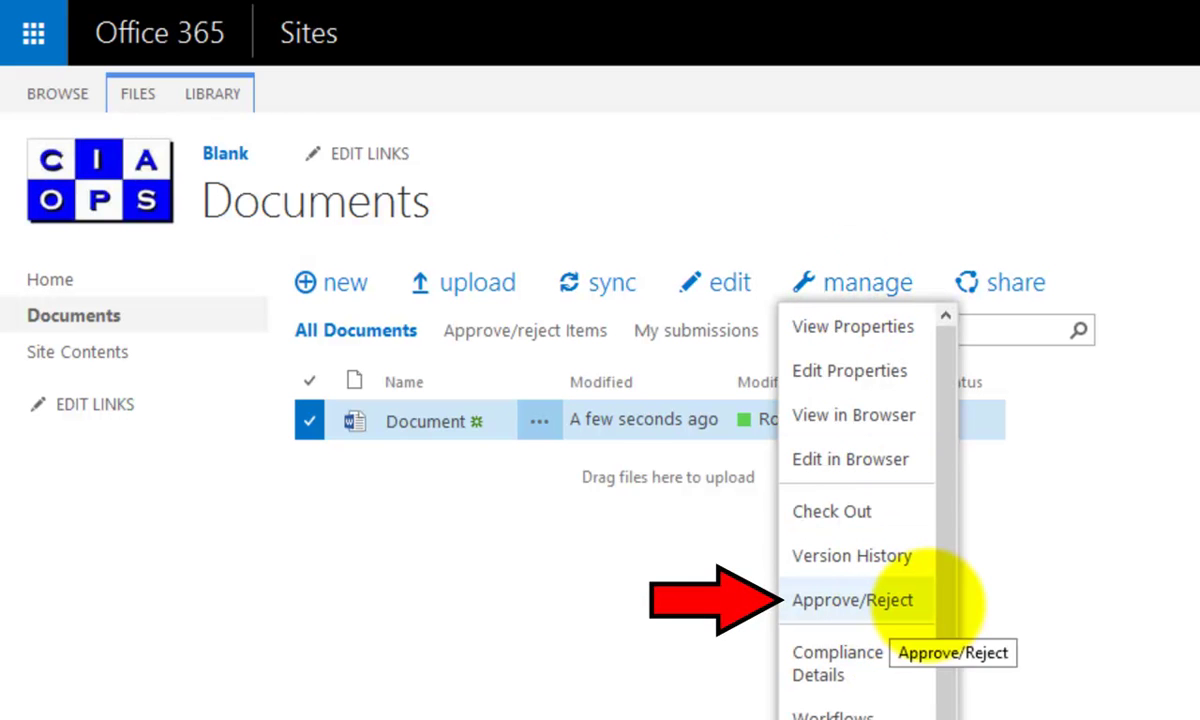
{"action": "left_click", "coordinate": [921, 600]}
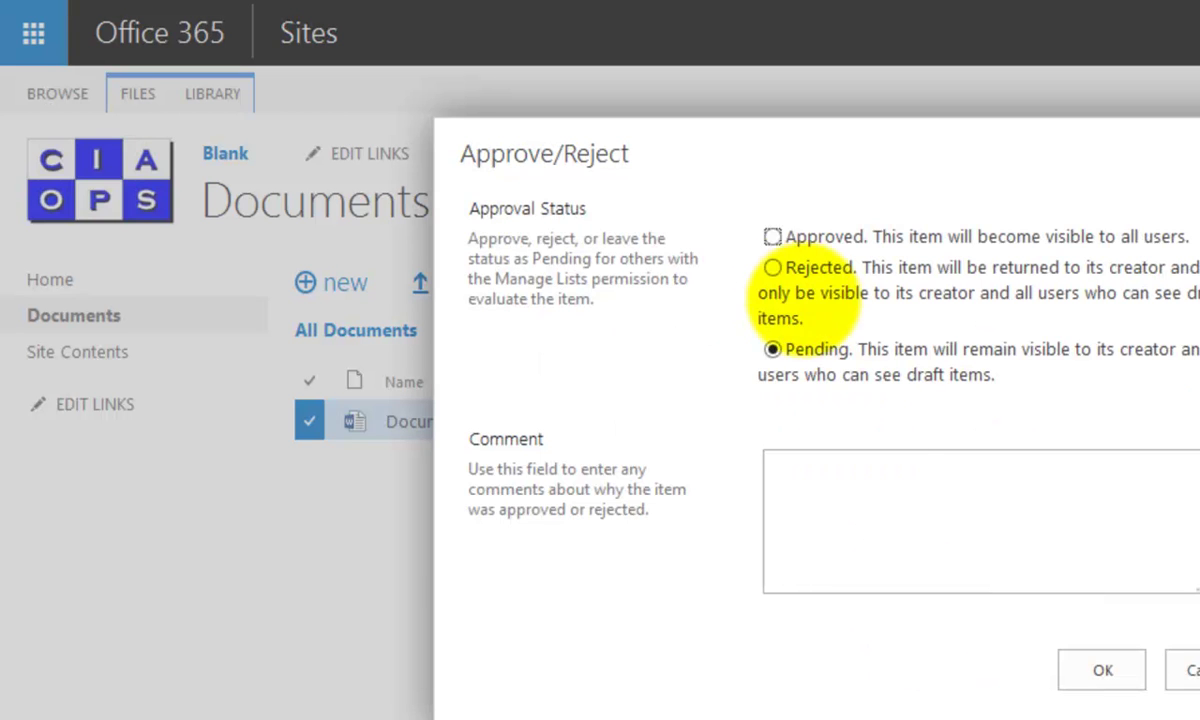
{"action": "left_click", "coordinate": [773, 238]}
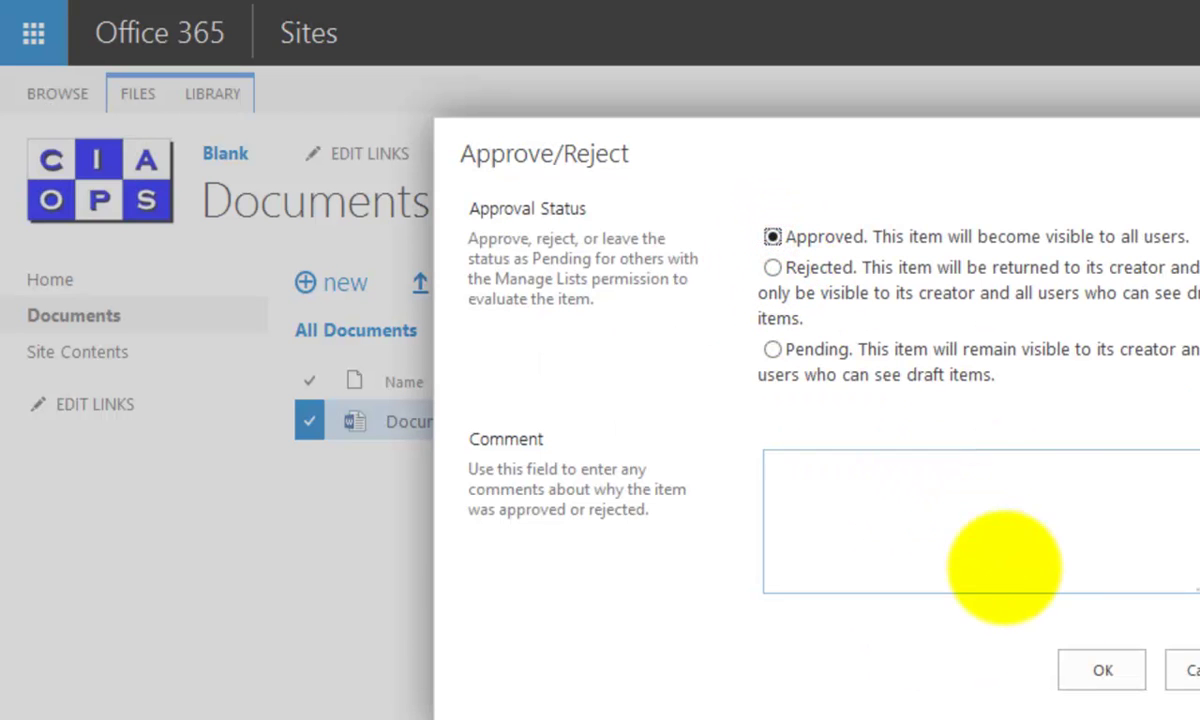
{"action": "left_click", "coordinate": [1103, 668]}
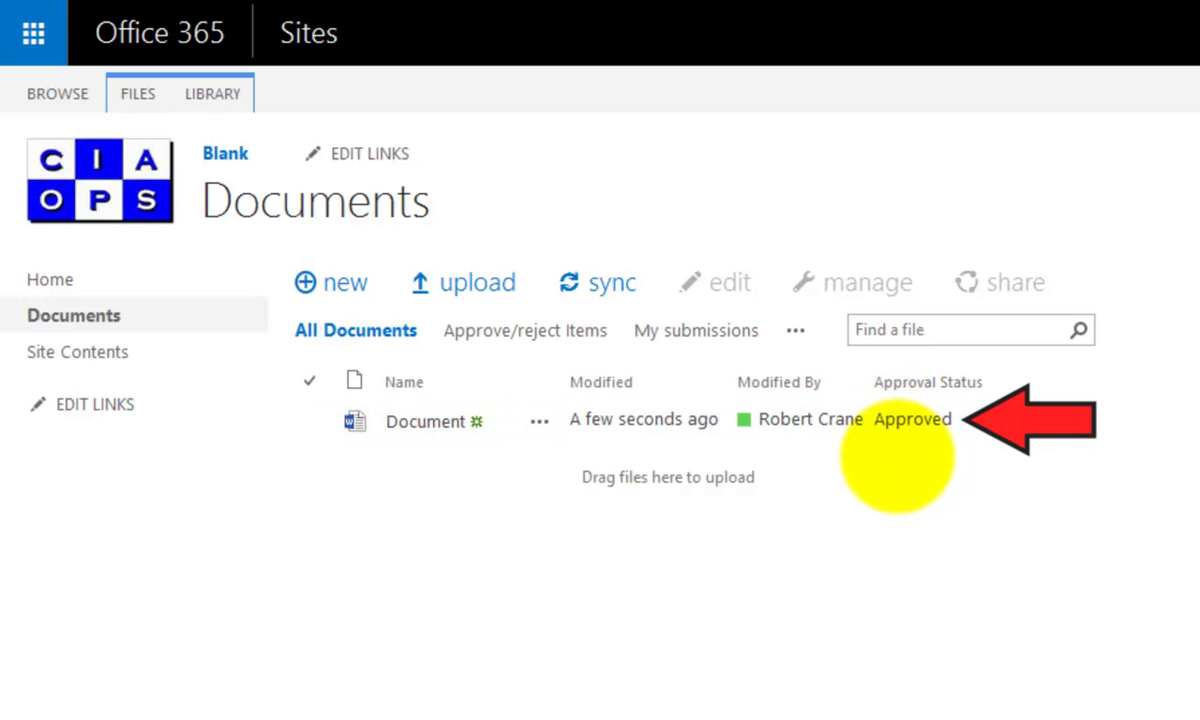
Delete the approved Word document from the Documents library.
{"action": "left_click", "coordinate": [310, 420]}
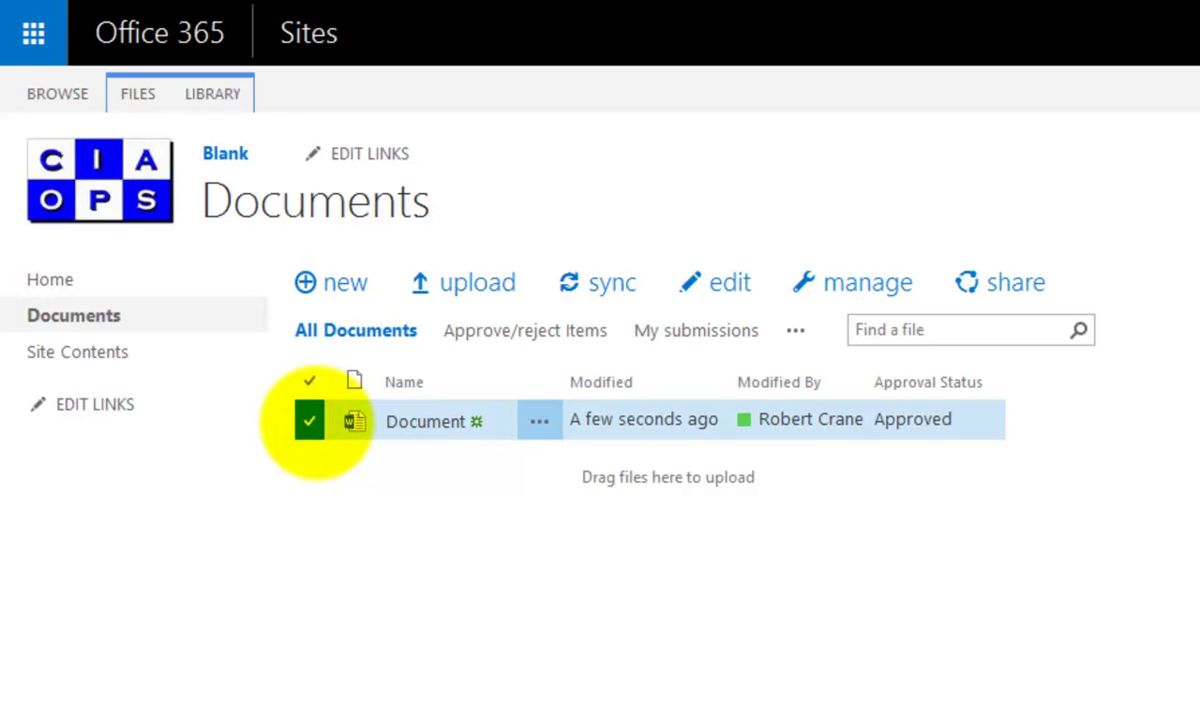
{"action": "key", "text": "Delete"}
{"action": "left_click", "coordinate": [902, 365]}
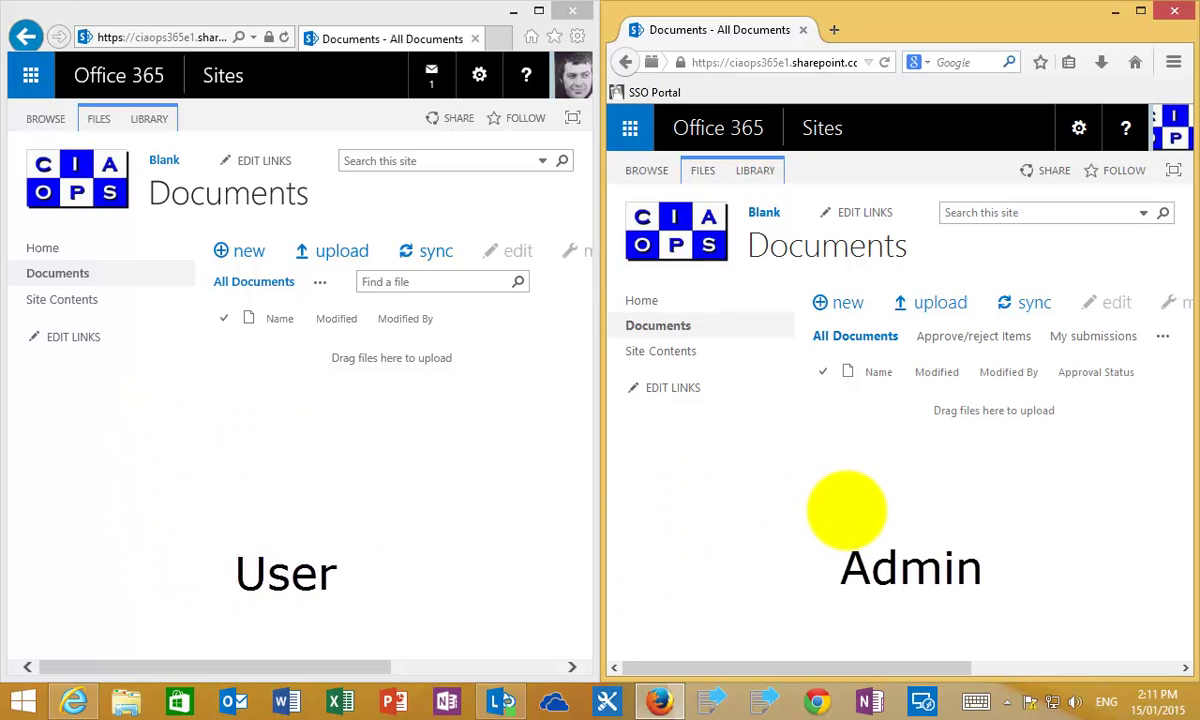
Switch to the standard user's Internet Explorer window, create a Word document containing "Edit one." and return to the library.
{"action": "left_click", "coordinate": [383, 523]}
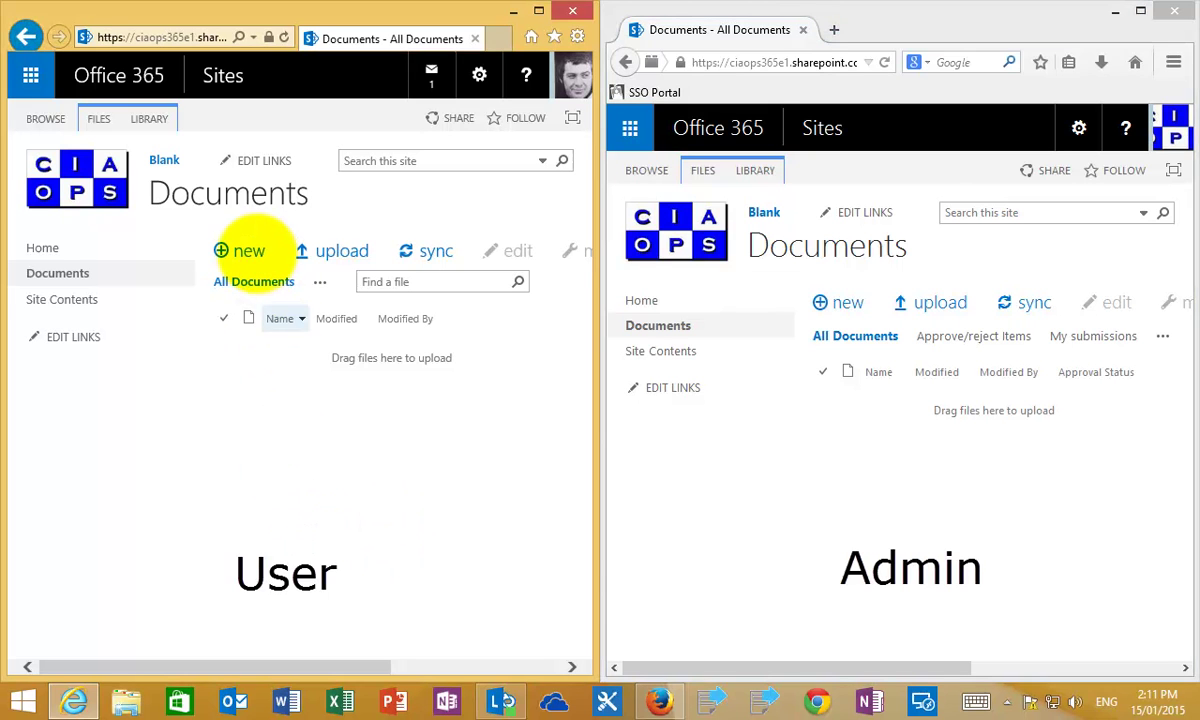
{"action": "left_click", "coordinate": [230, 252]}
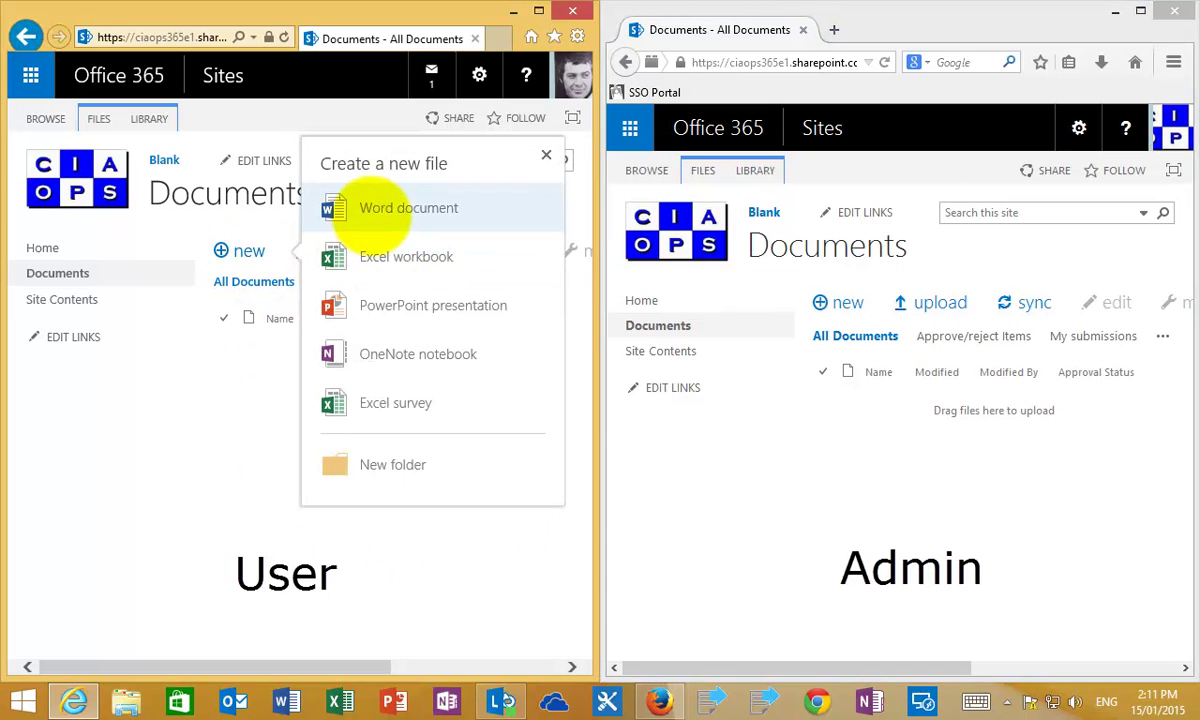
{"action": "left_click", "coordinate": [371, 213]}
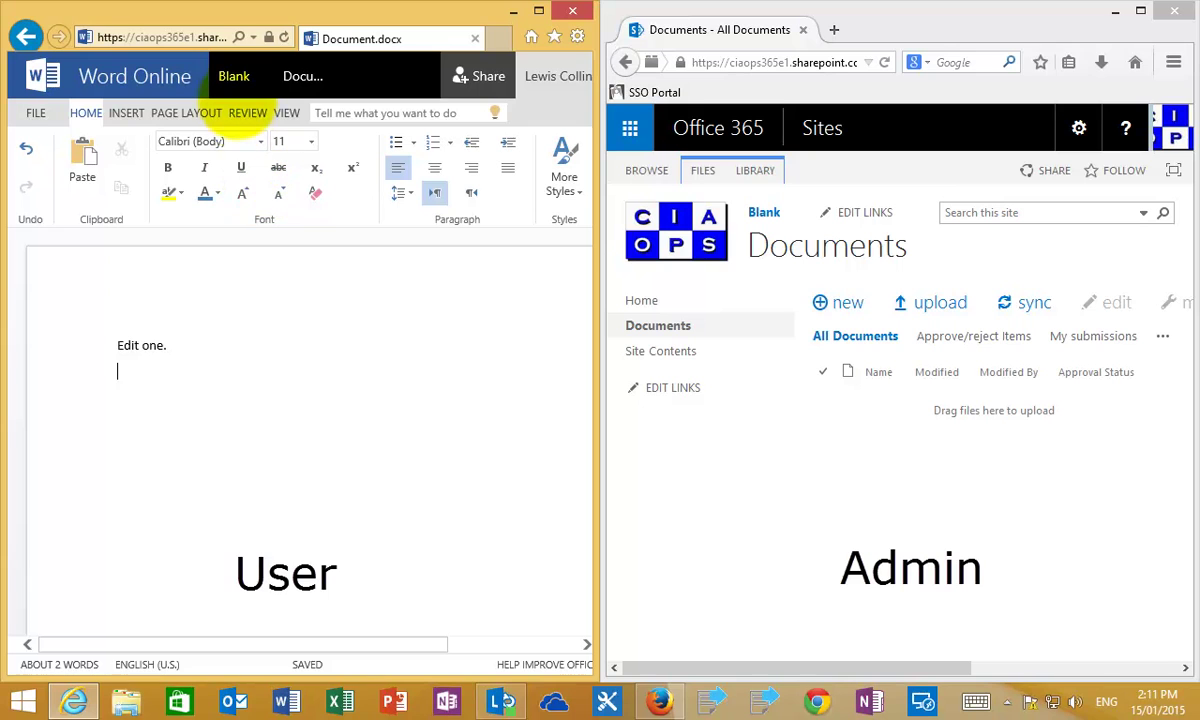
{"action": "left_click", "coordinate": [234, 76]}
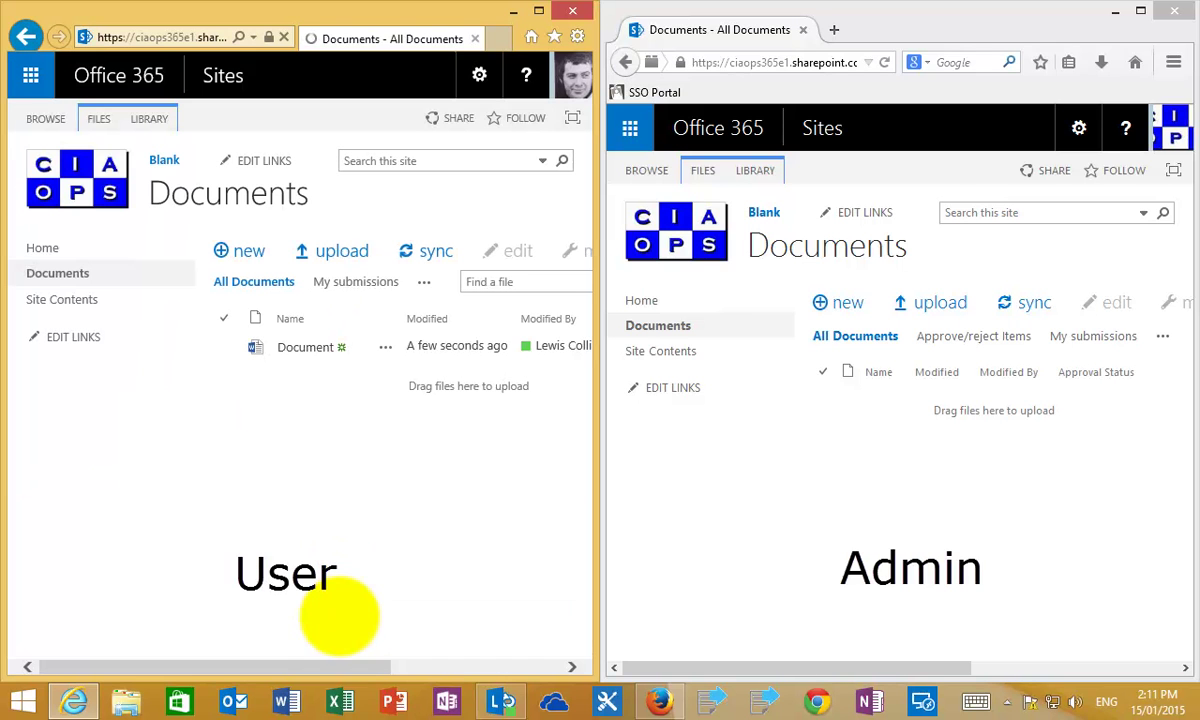
Check the new document's approval status in the user's library, then refresh the admin's library in Firefox and check it there.
{"action": "left_click_drag", "start_coordinate": [352, 658], "coordinate": [423, 640]}
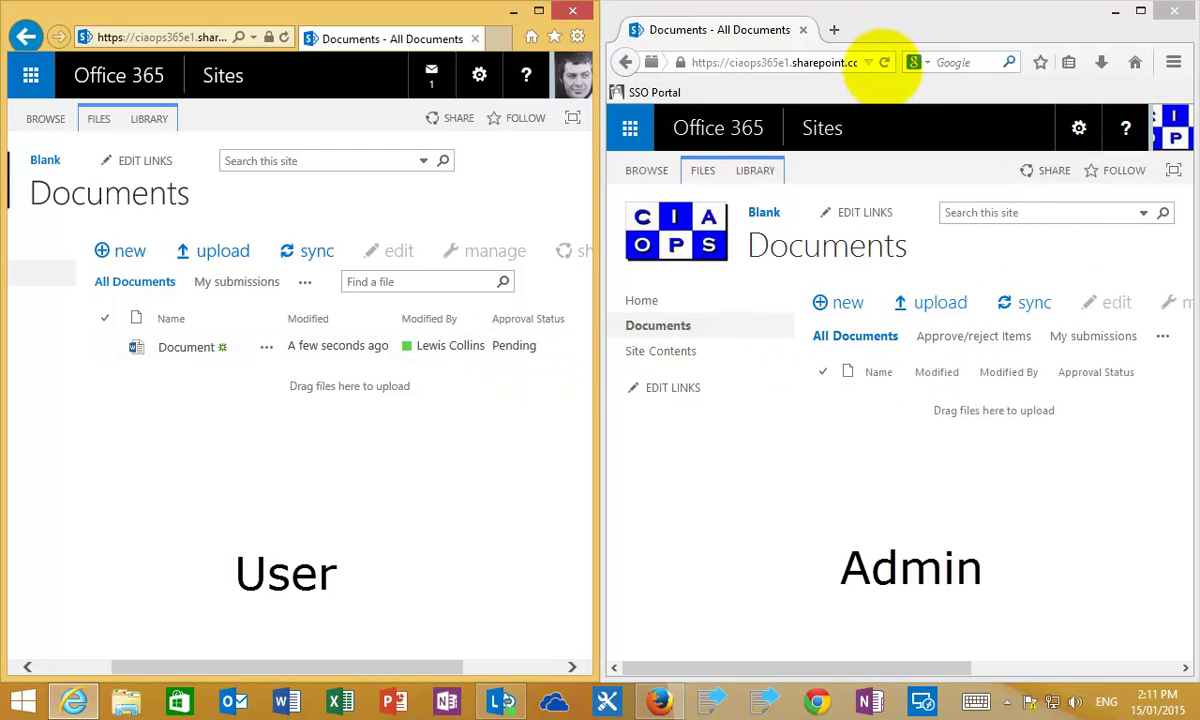
{"action": "left_click", "coordinate": [883, 62]}
{"action": "left_click", "coordinate": [860, 371]}
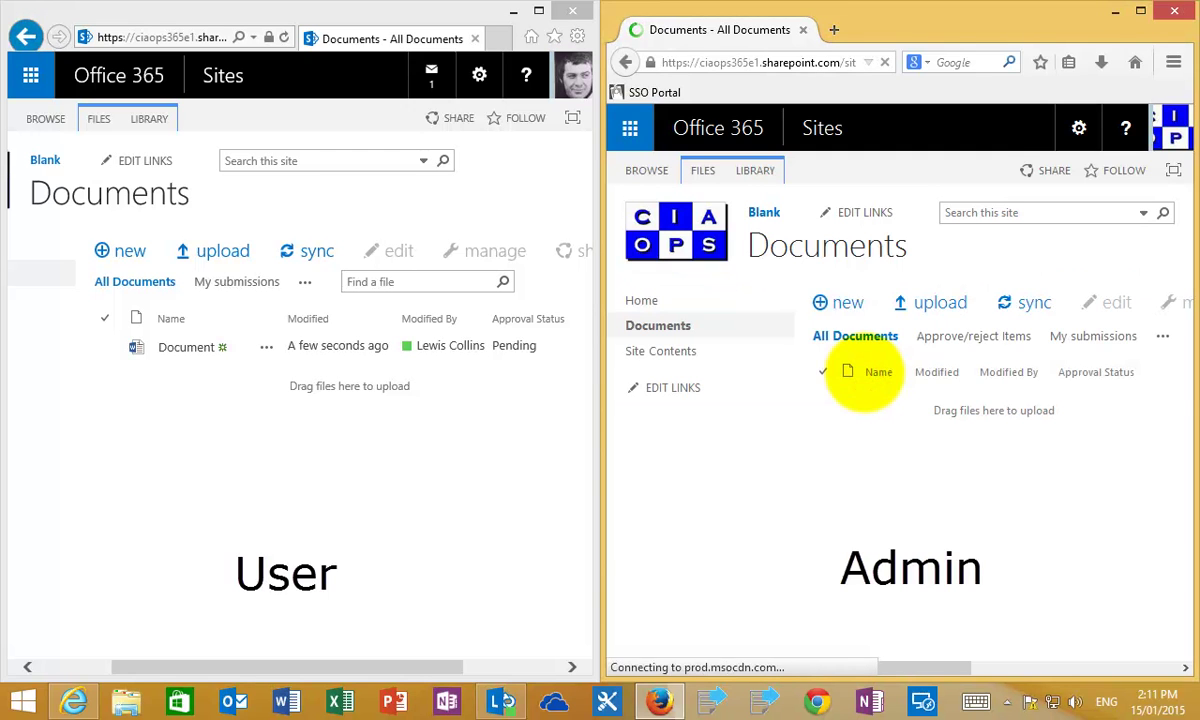
{"action": "left_click_drag", "start_coordinate": [970, 662], "coordinate": [1058, 664]}
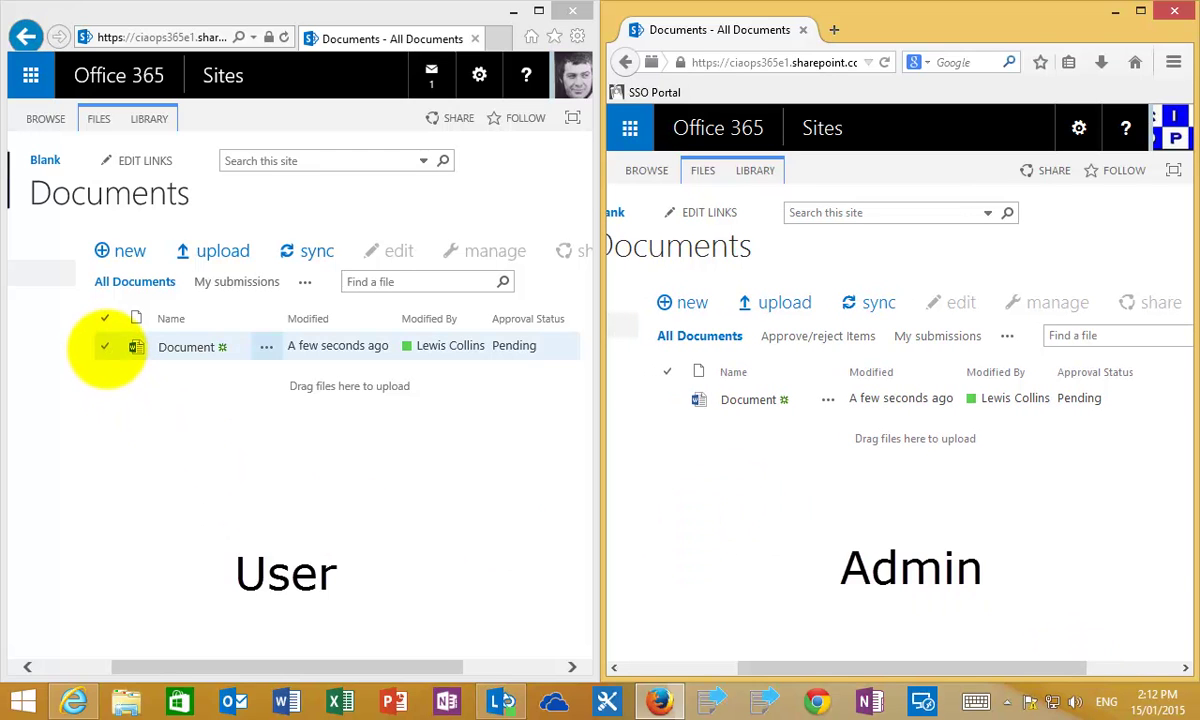
Examine which management options the standard user has for the pending document.
{"action": "left_click", "coordinate": [105, 347]}
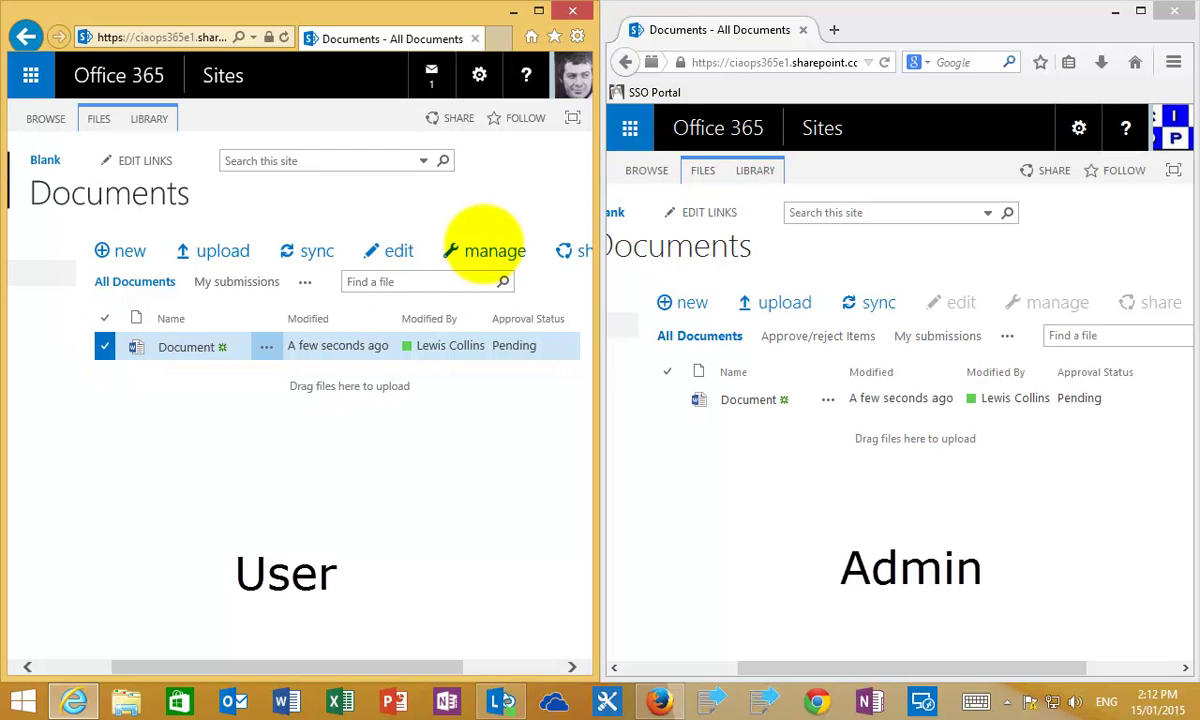
{"action": "left_click", "coordinate": [483, 240]}
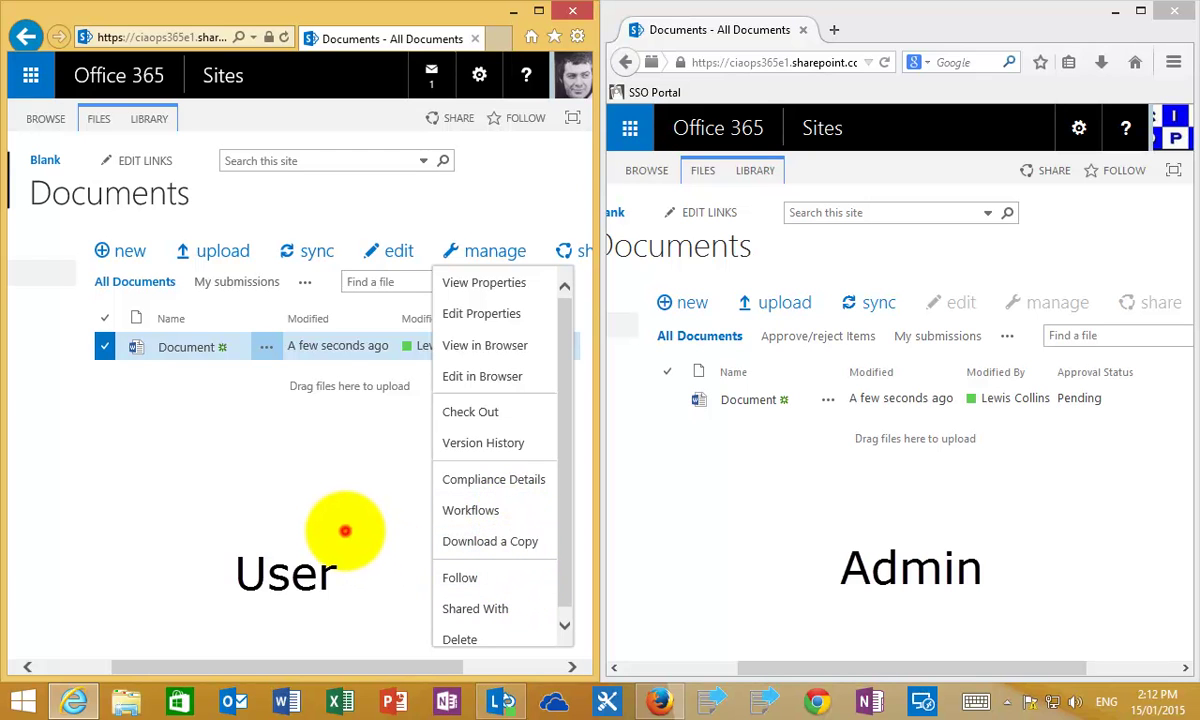
{"action": "left_click", "coordinate": [344, 531]}
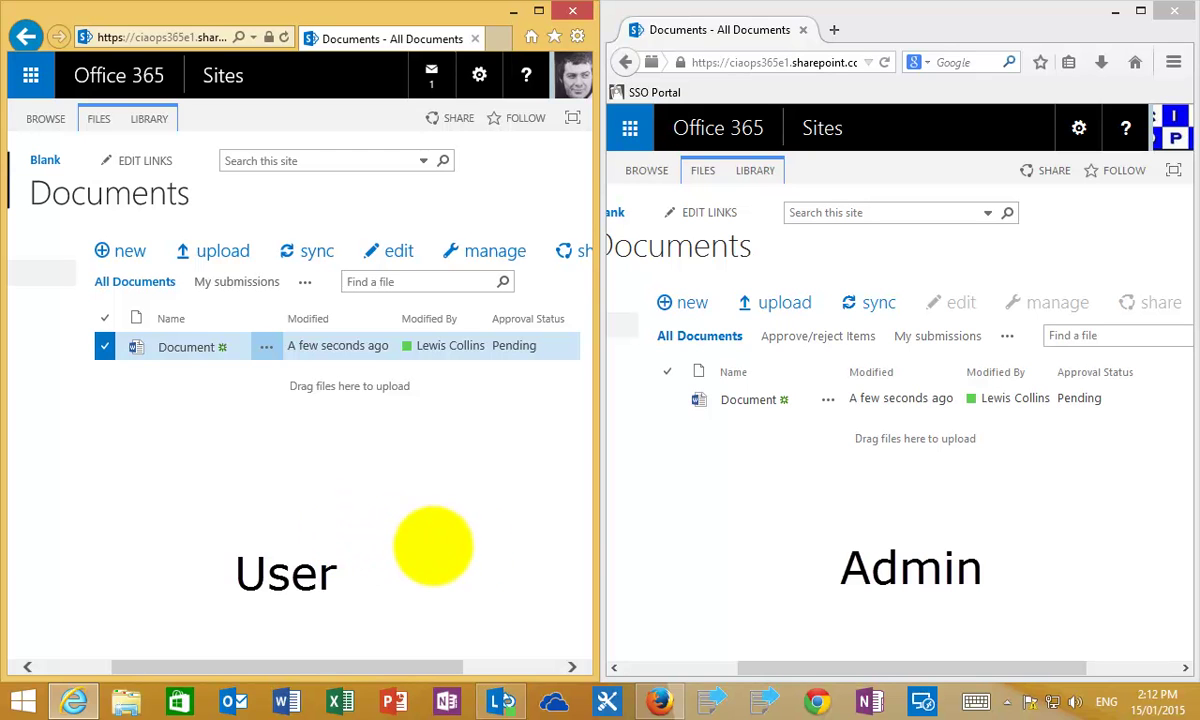
In the admin's Firefox window, set the user's pending document to Approved and check its approval status.
{"action": "left_click", "coordinate": [669, 399]}
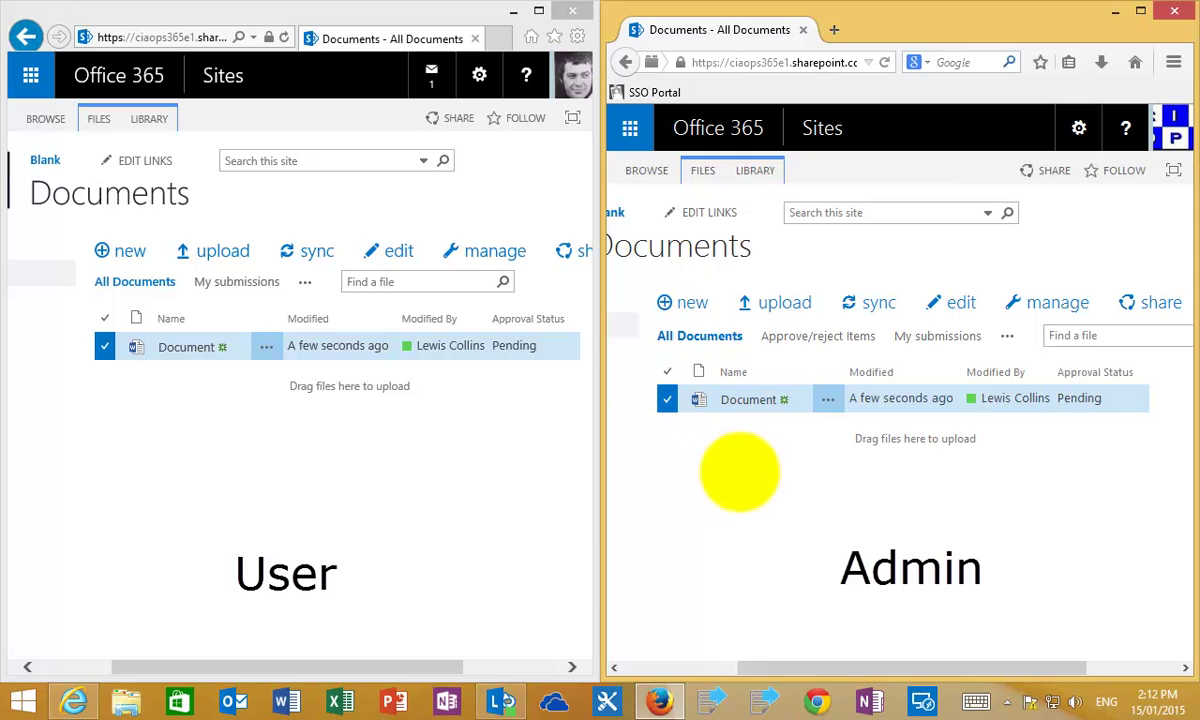
{"action": "left_click", "coordinate": [1058, 301]}
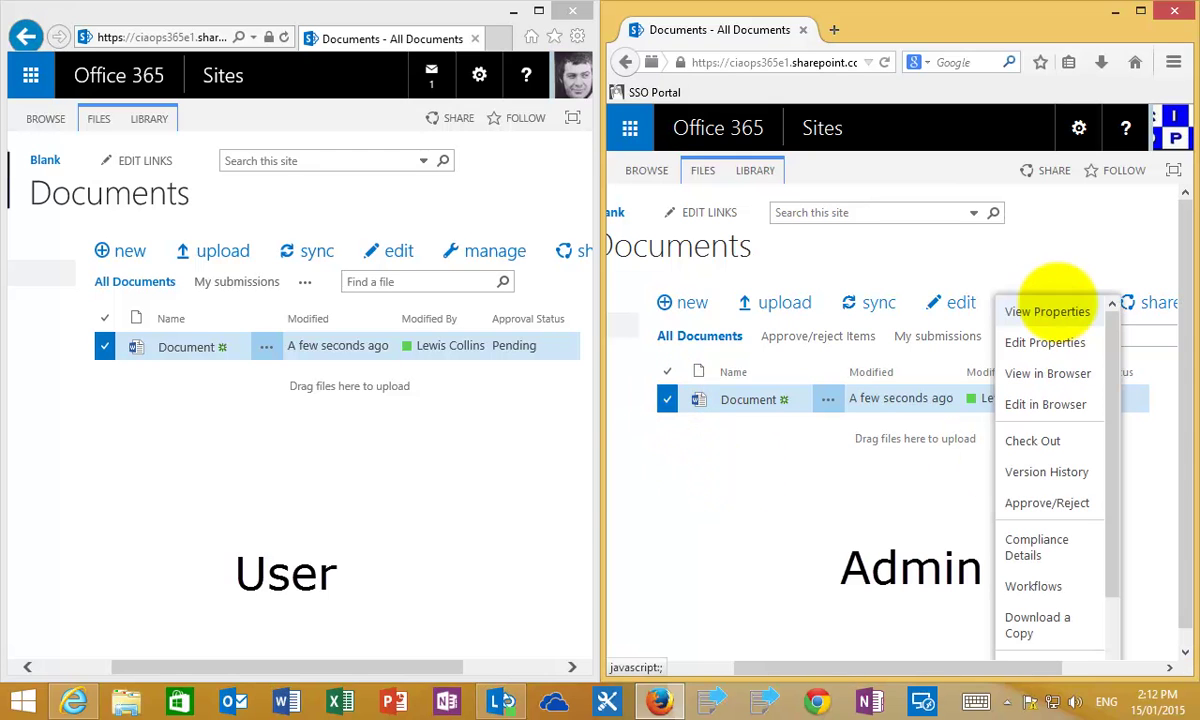
{"action": "left_click", "coordinate": [1055, 503]}
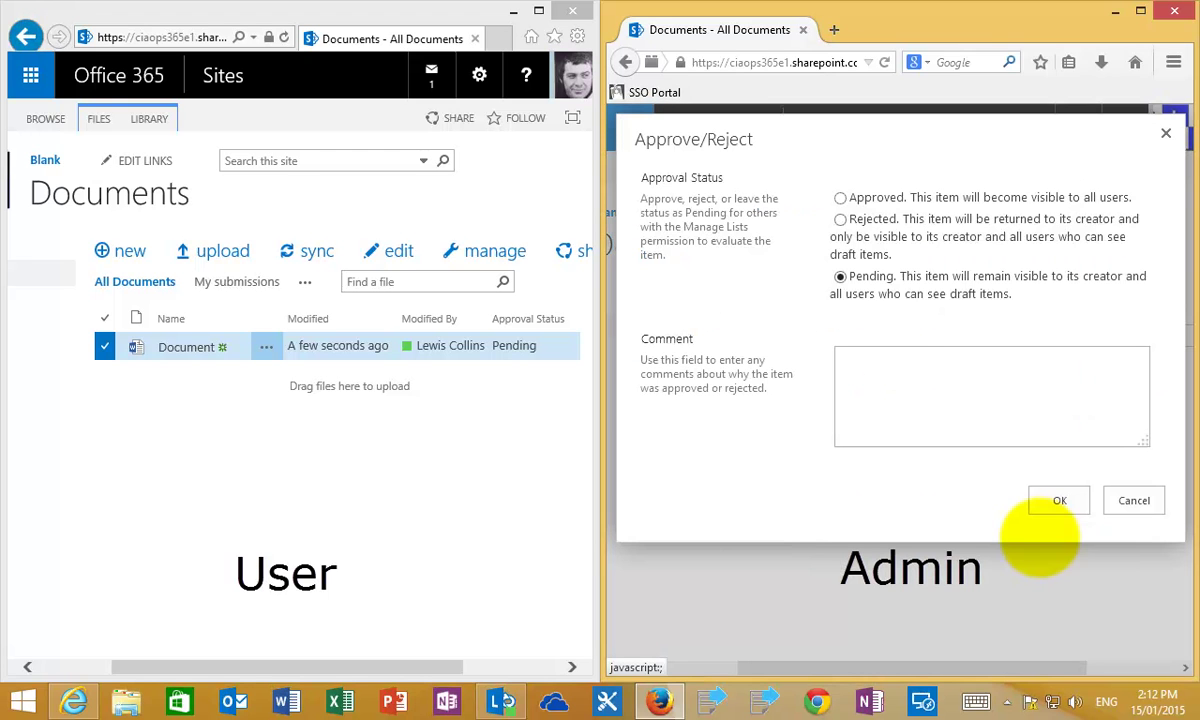
{"action": "left_click", "coordinate": [840, 198]}
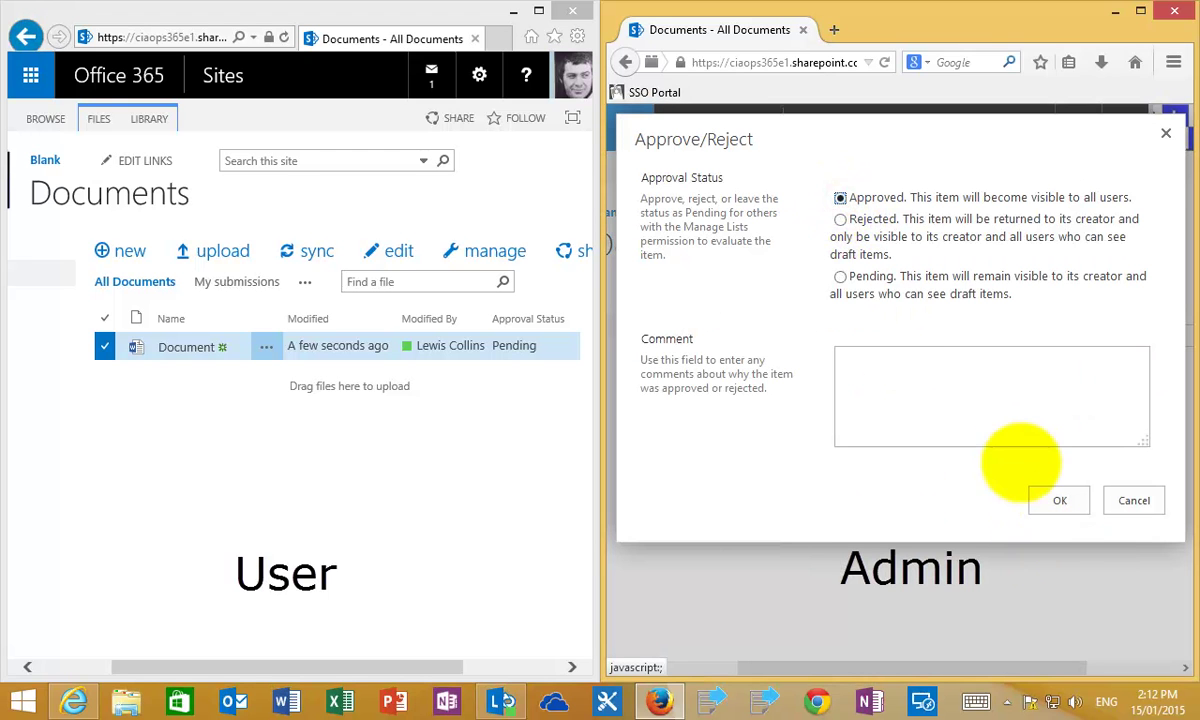
{"action": "left_click", "coordinate": [1059, 500]}
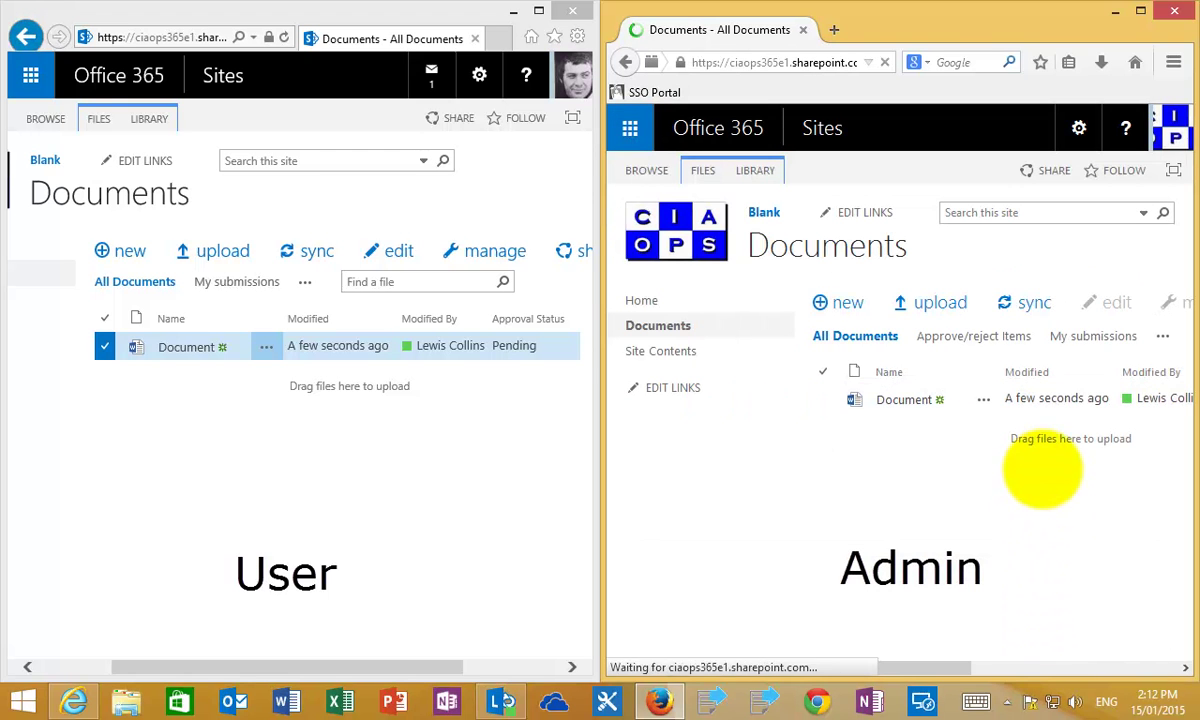
{"action": "left_click_drag", "start_coordinate": [978, 665], "coordinate": [1066, 664]}
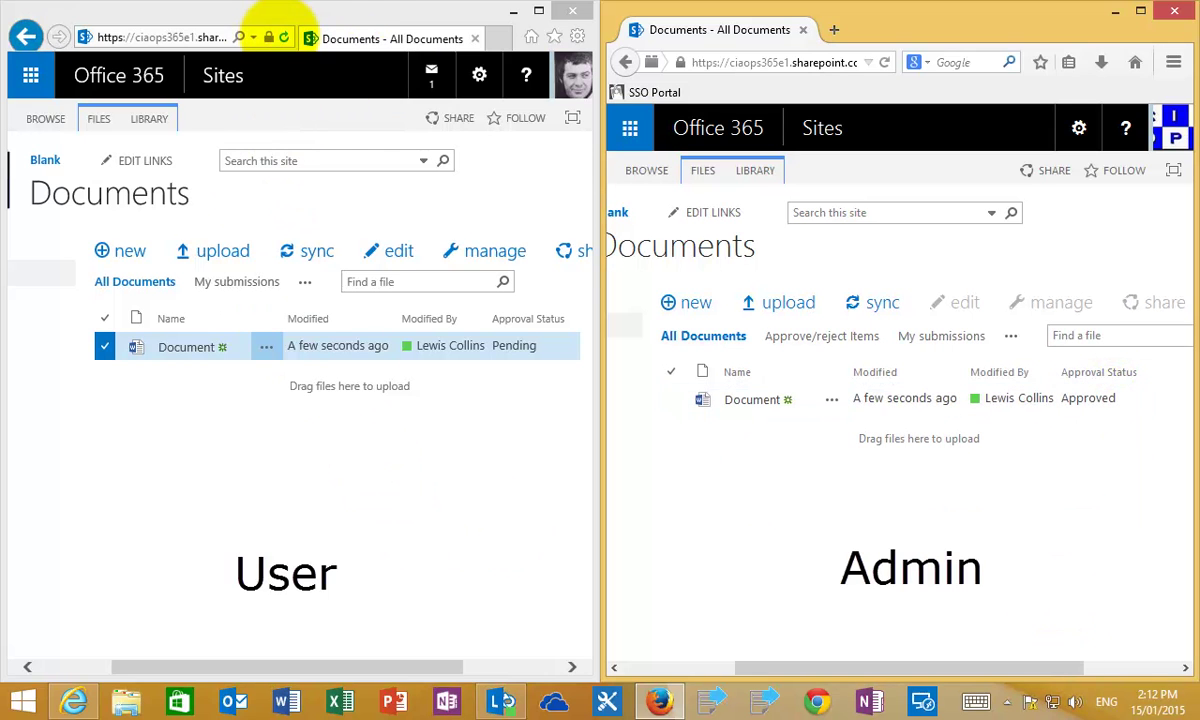
Refresh the standard user's library in Internet Explorer and check the document's approval status there.
{"action": "left_click", "coordinate": [284, 37]}
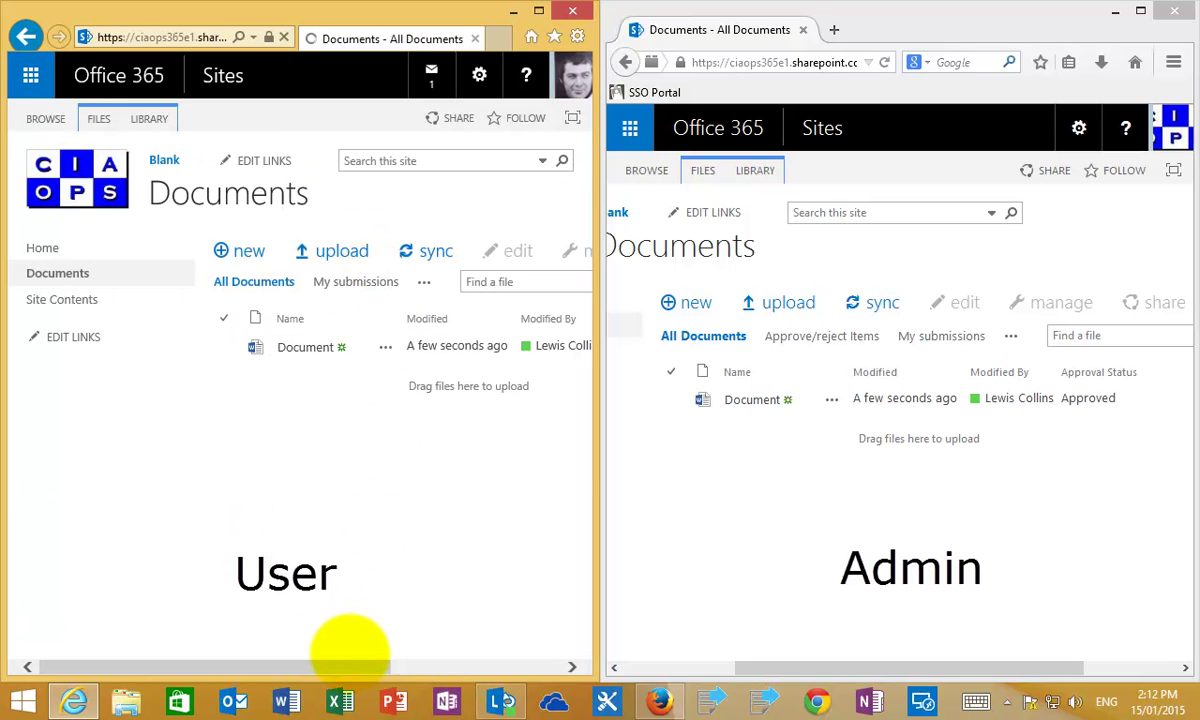
{"action": "left_click_drag", "start_coordinate": [350, 662], "coordinate": [437, 662]}
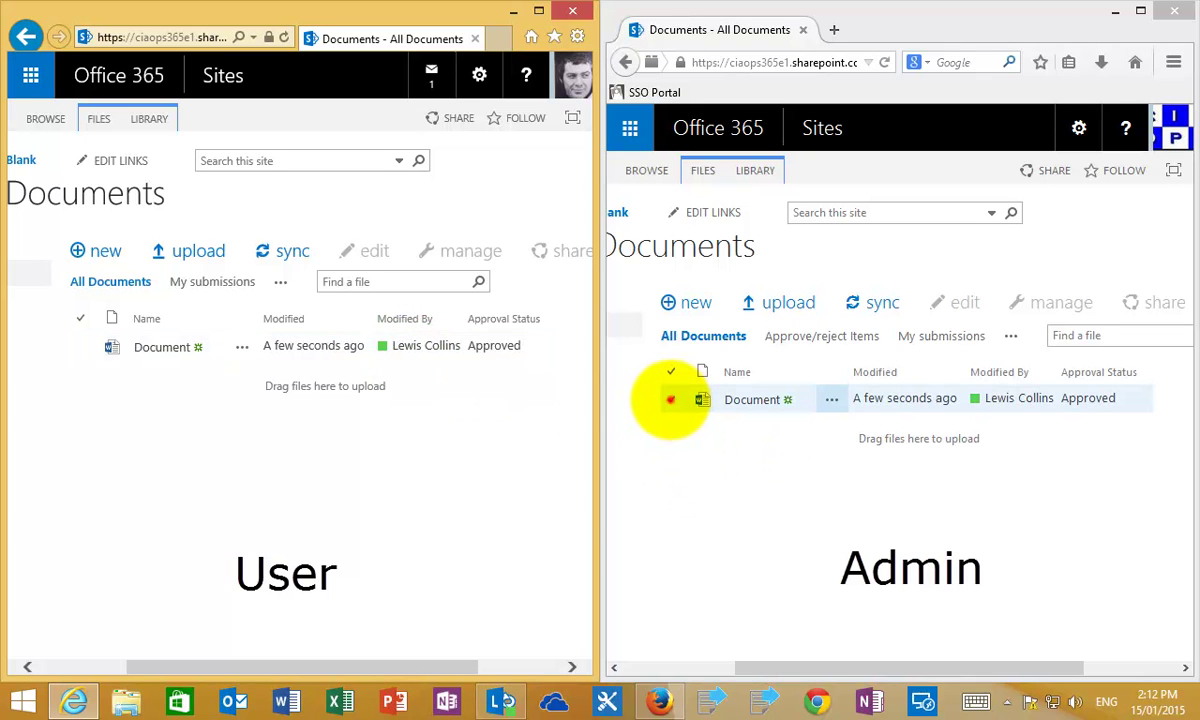
Delete the approved document from the admin's library in Firefox, then refresh the standard user's library in Internet Explorer.
{"action": "left_click", "coordinate": [671, 399]}
{"action": "key", "text": "Delete"}
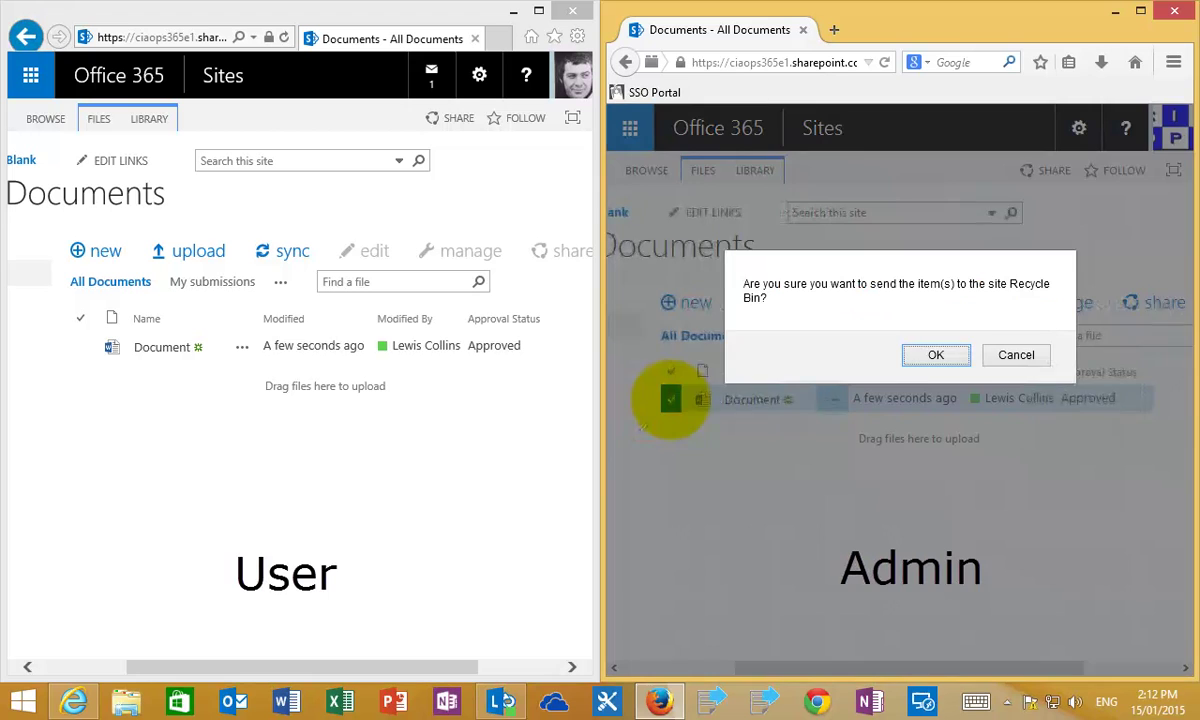
{"action": "left_click", "coordinate": [938, 354]}
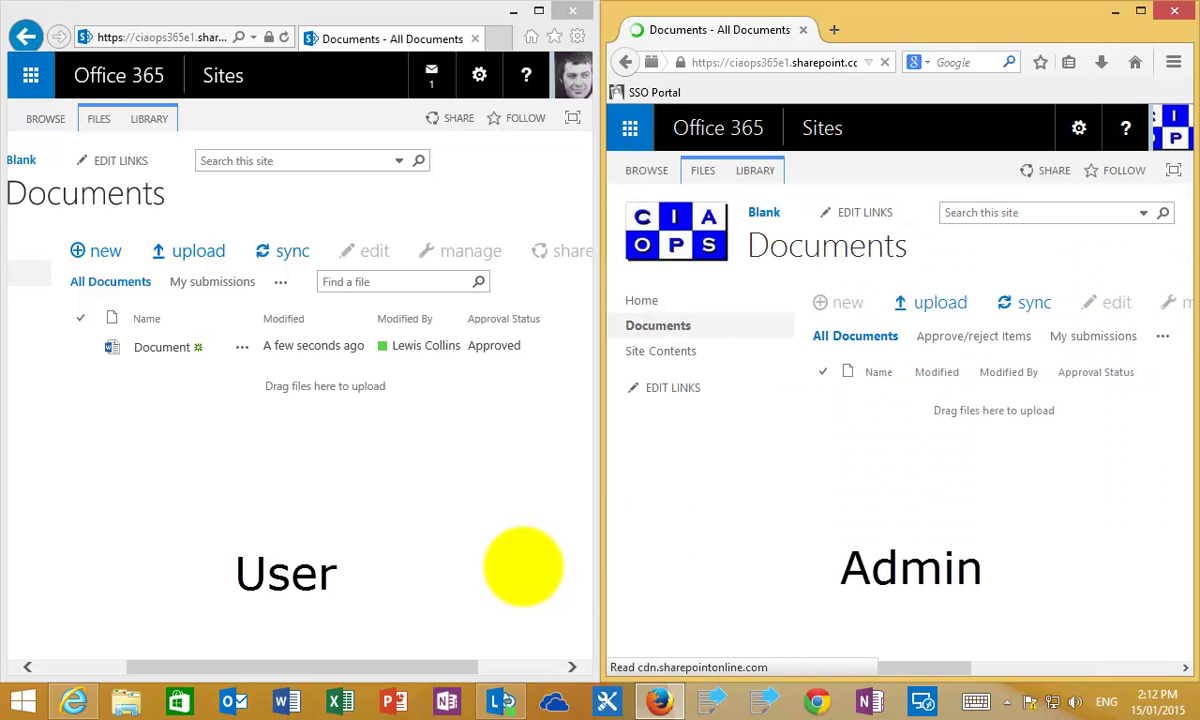
{"action": "left_click", "coordinate": [285, 37]}
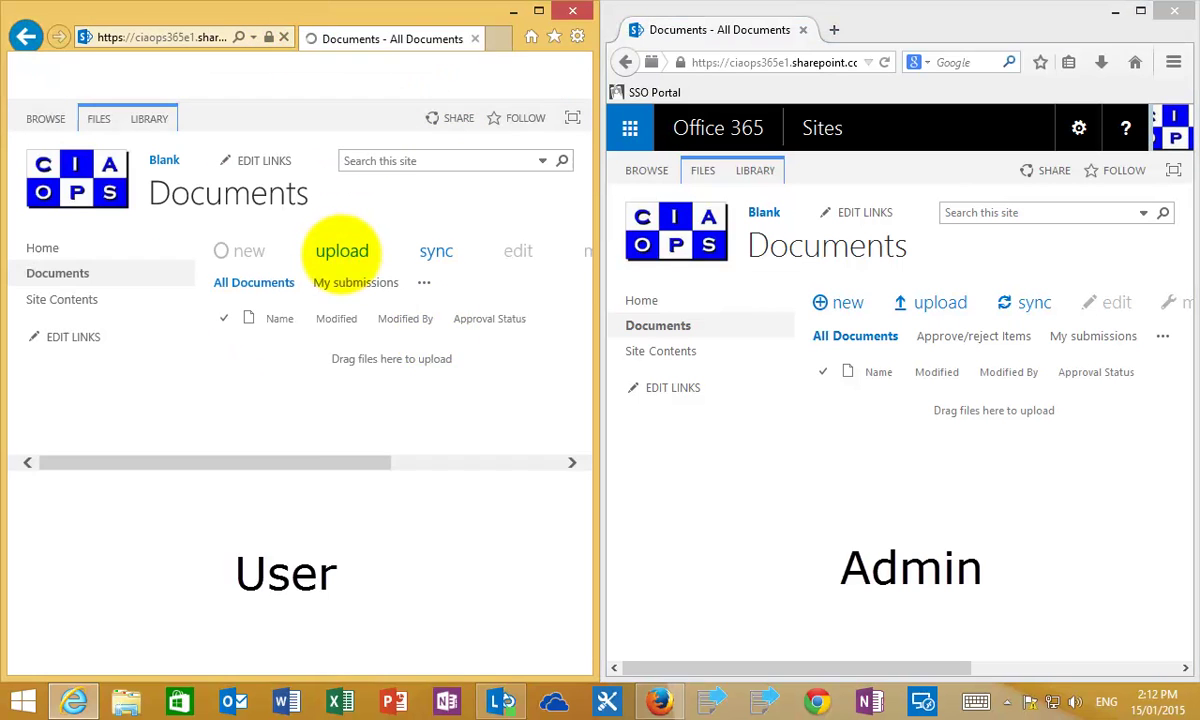
In the admin's Firefox window, create a Word document containing "Edit one." and return to the library.
{"action": "left_click", "coordinate": [848, 303]}
{"action": "left_click", "coordinate": [968, 261]}
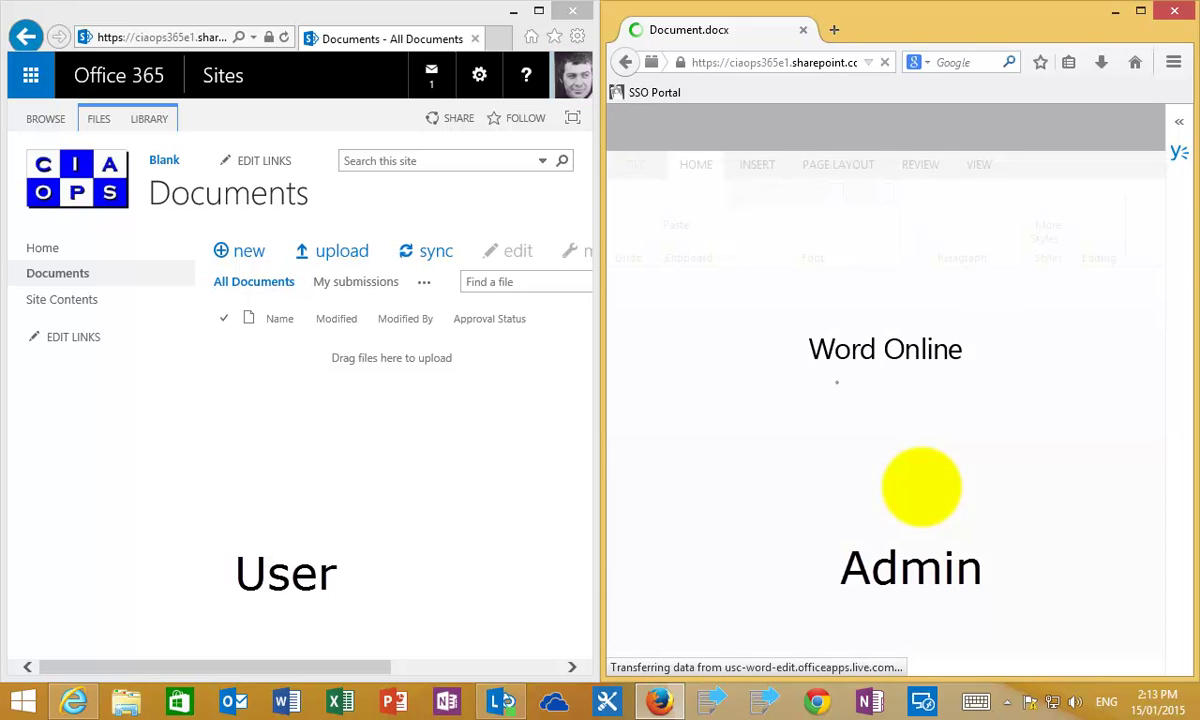
{"action": "type", "text": "Edit one."}
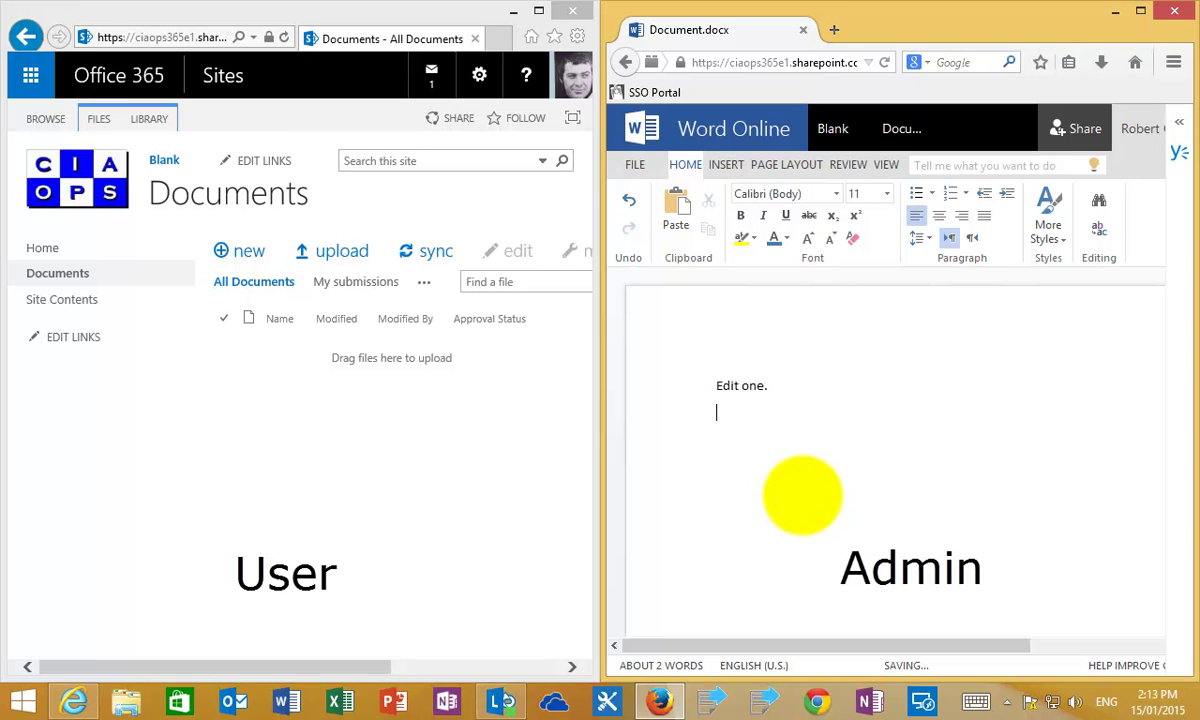
{"action": "key", "text": "Return"}
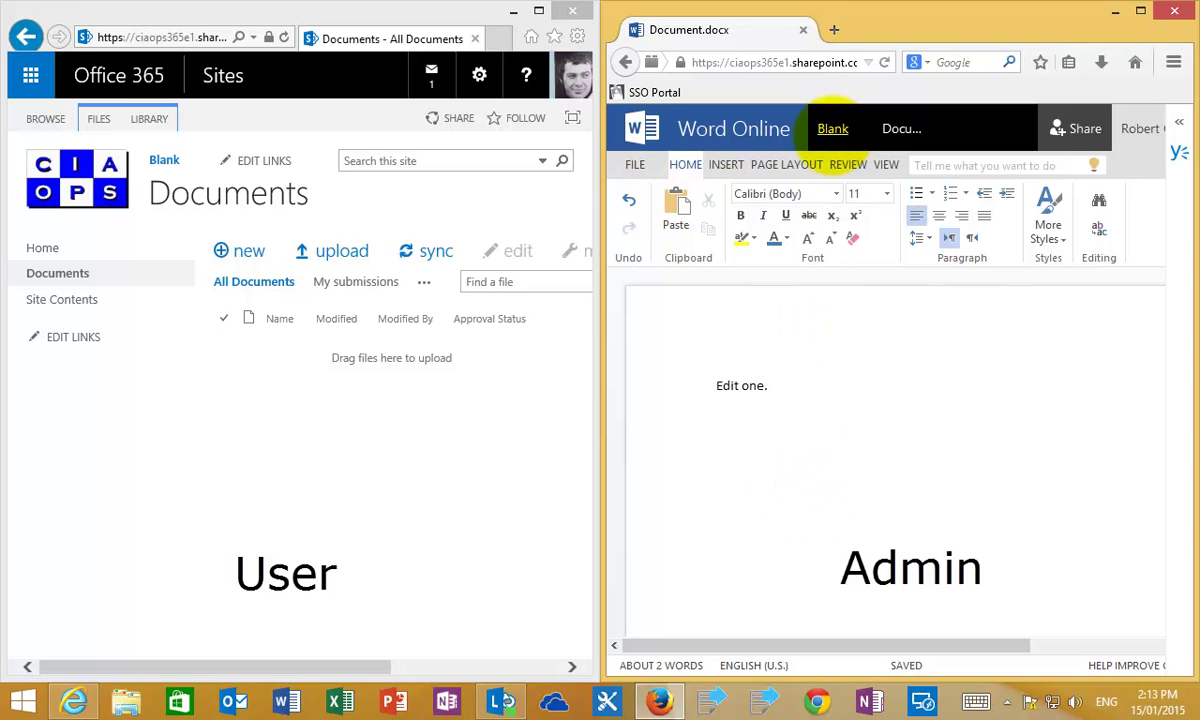
{"action": "left_click", "coordinate": [832, 129]}
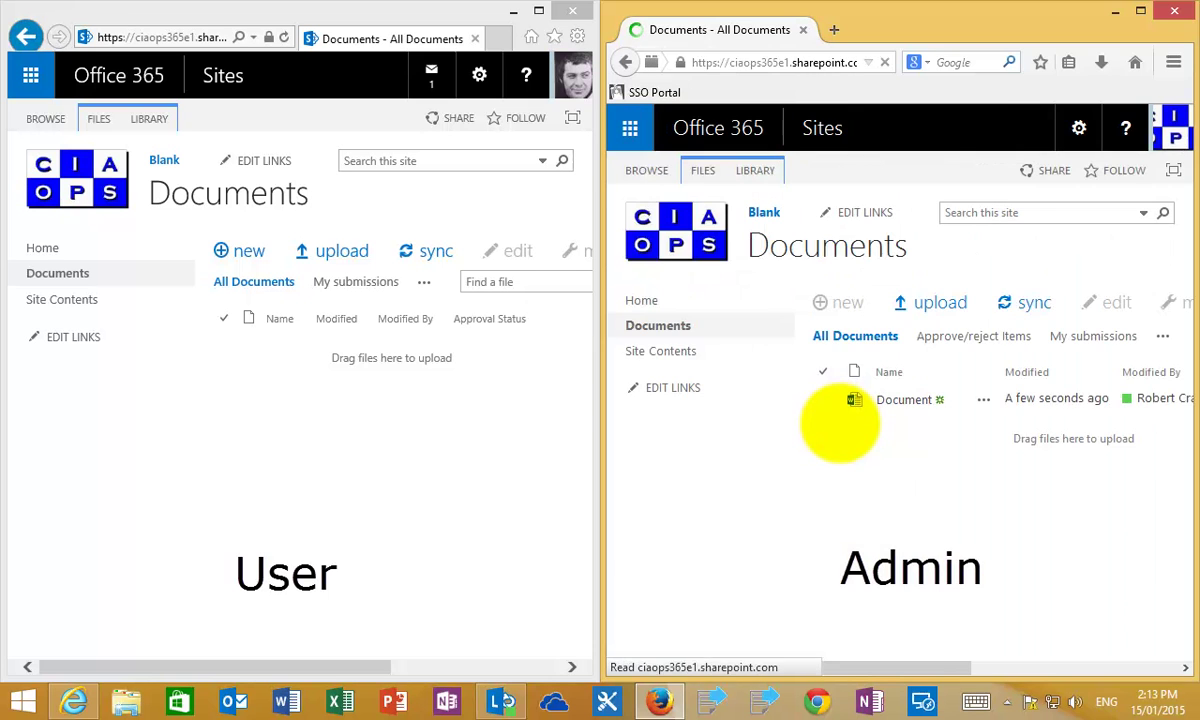
Check the new document's approval status in the admin's library, then refresh the user's library to check whether the document is listed.
{"action": "left_click_drag", "start_coordinate": [898, 665], "coordinate": [997, 657]}
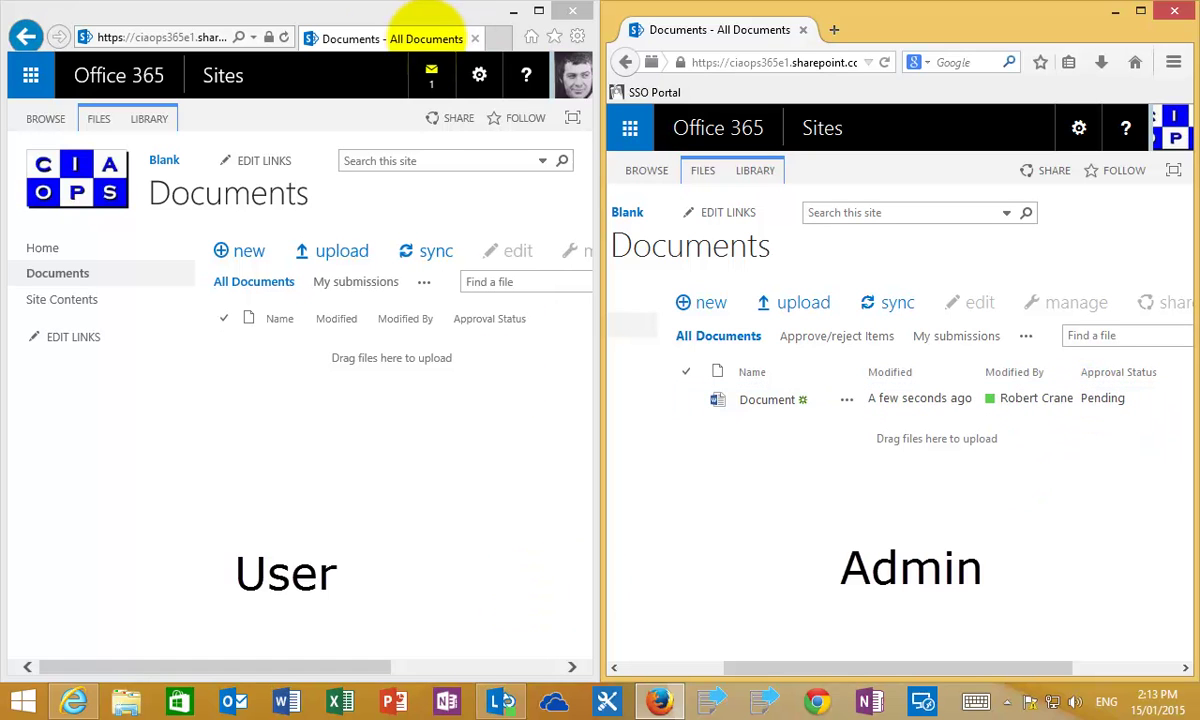
{"action": "left_click", "coordinate": [283, 37]}
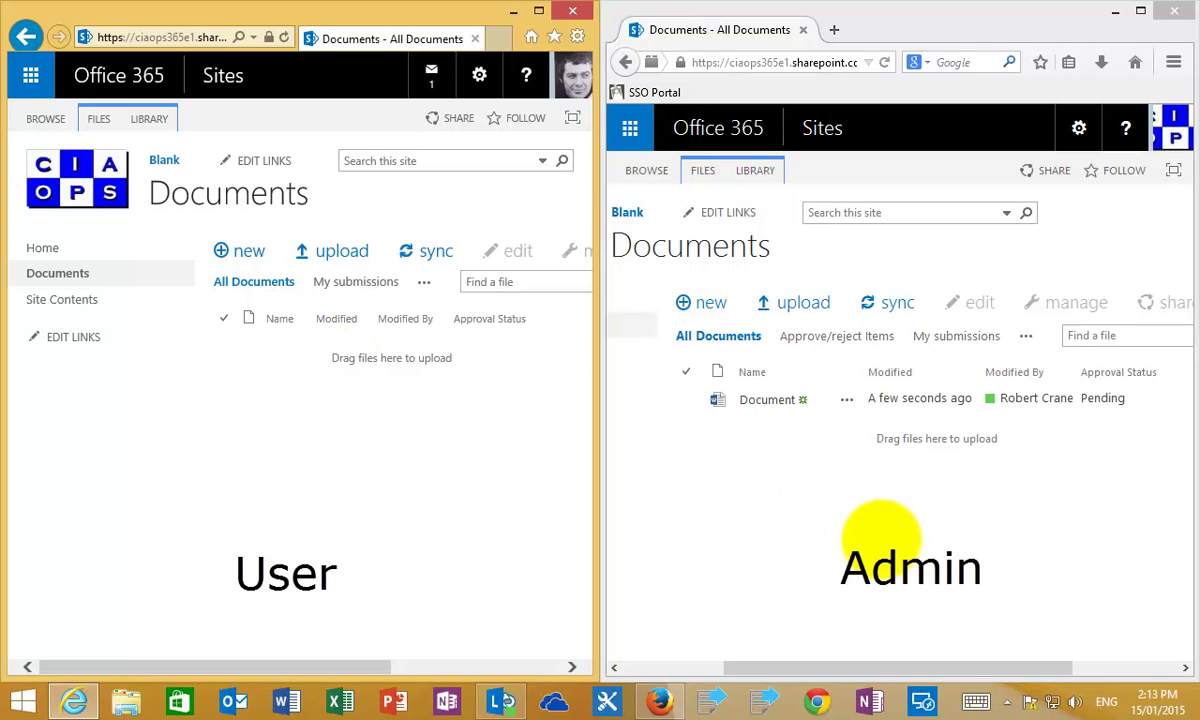
In the admin's Firefox window, set the admin's new document to Approved and check its approval status.
{"action": "left_click", "coordinate": [684, 401]}
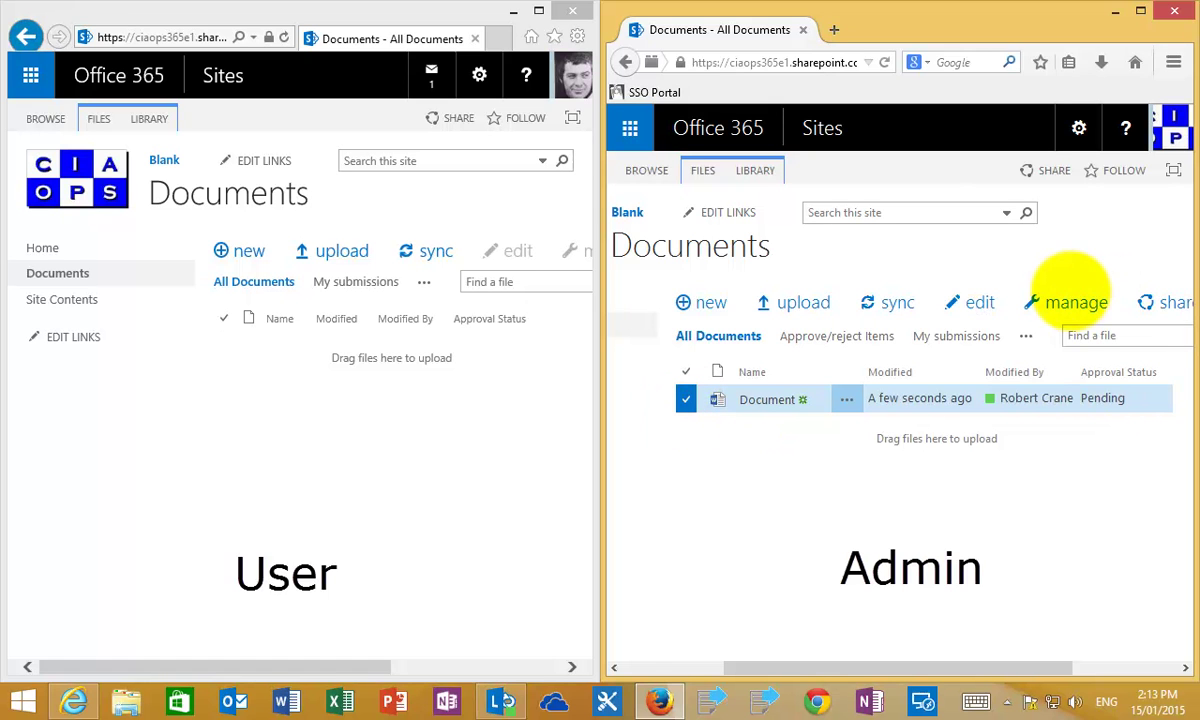
{"action": "left_click", "coordinate": [1076, 302]}
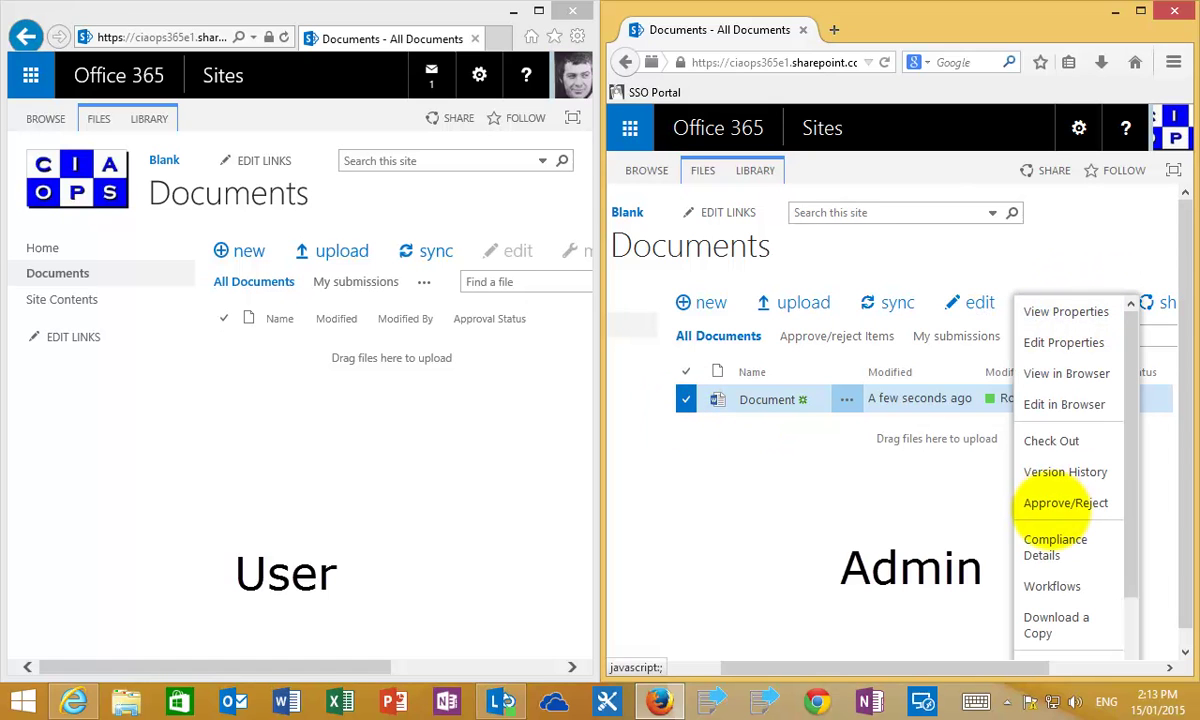
{"action": "left_click", "coordinate": [1048, 505]}
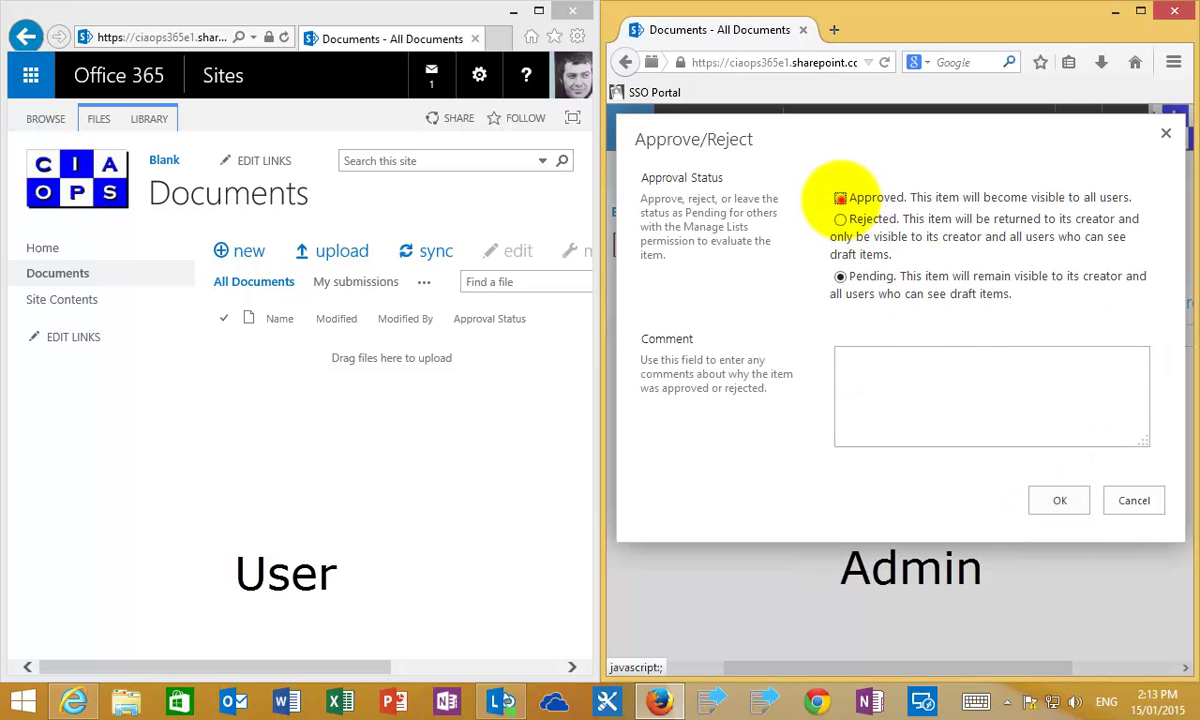
{"action": "left_click", "coordinate": [840, 197]}
{"action": "left_click", "coordinate": [1048, 500]}
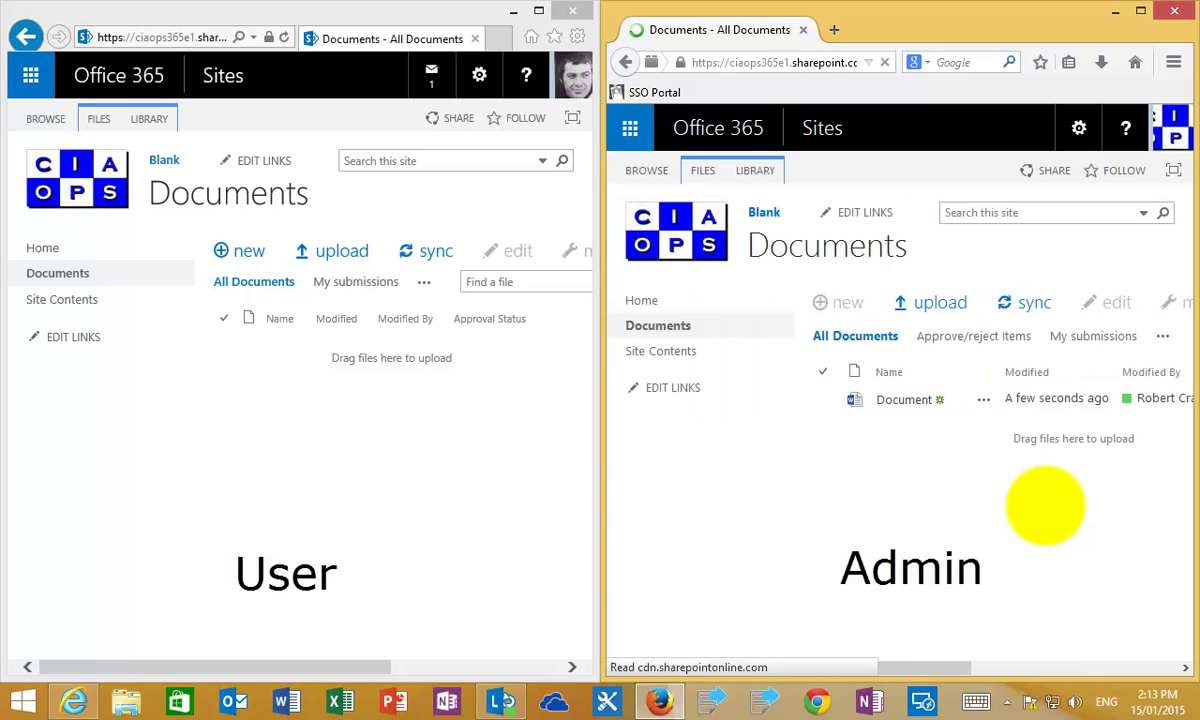
{"action": "left_click_drag", "start_coordinate": [907, 666], "coordinate": [1098, 668]}
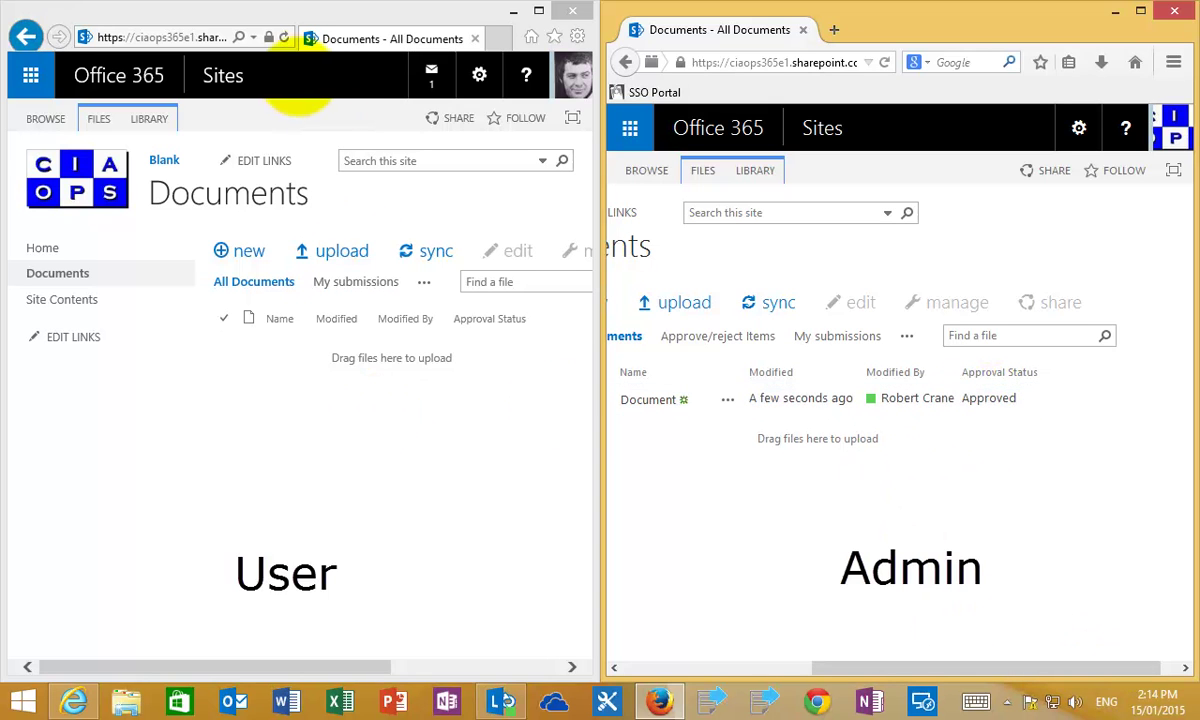
Refresh the standard user's library in Internet Explorer and open the admin's approved document to view its contents.
{"action": "left_click", "coordinate": [284, 37]}
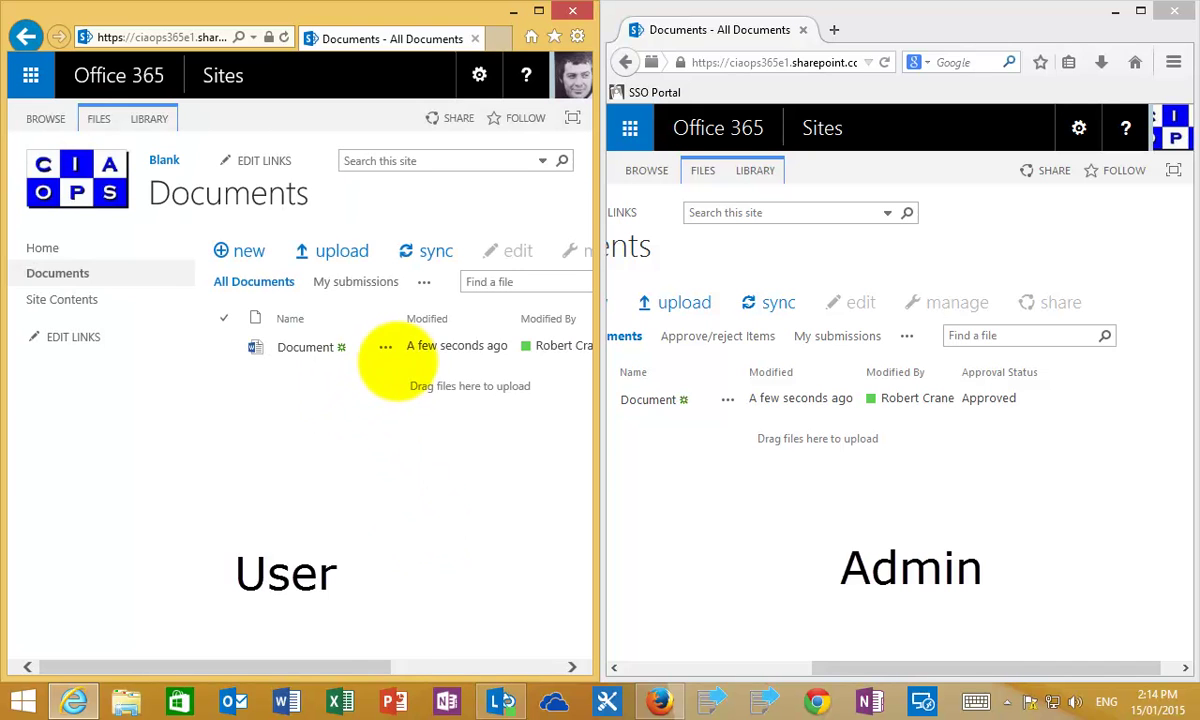
{"action": "mouse_move", "coordinate": [372, 664]}
{"action": "left_mouse_down"}
{"action": "mouse_move", "coordinate": [496, 664]}
{"action": "mouse_move", "coordinate": [385, 664]}
{"action": "left_mouse_up"}
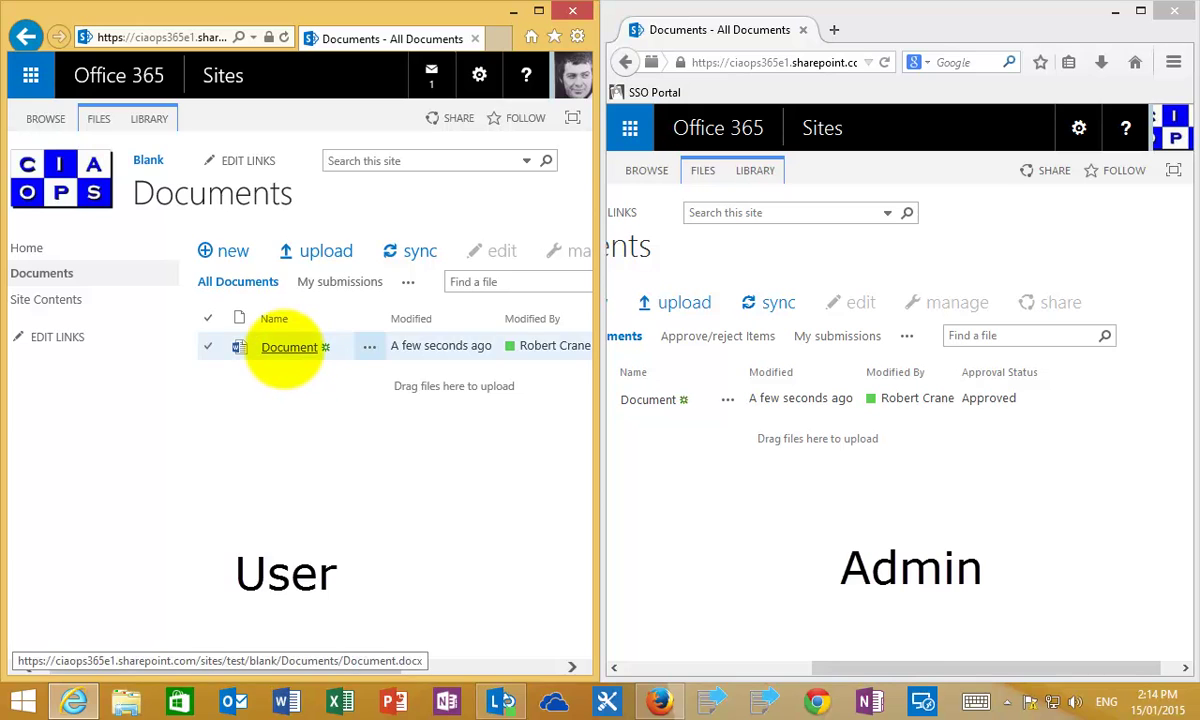
{"action": "left_click", "coordinate": [285, 347]}
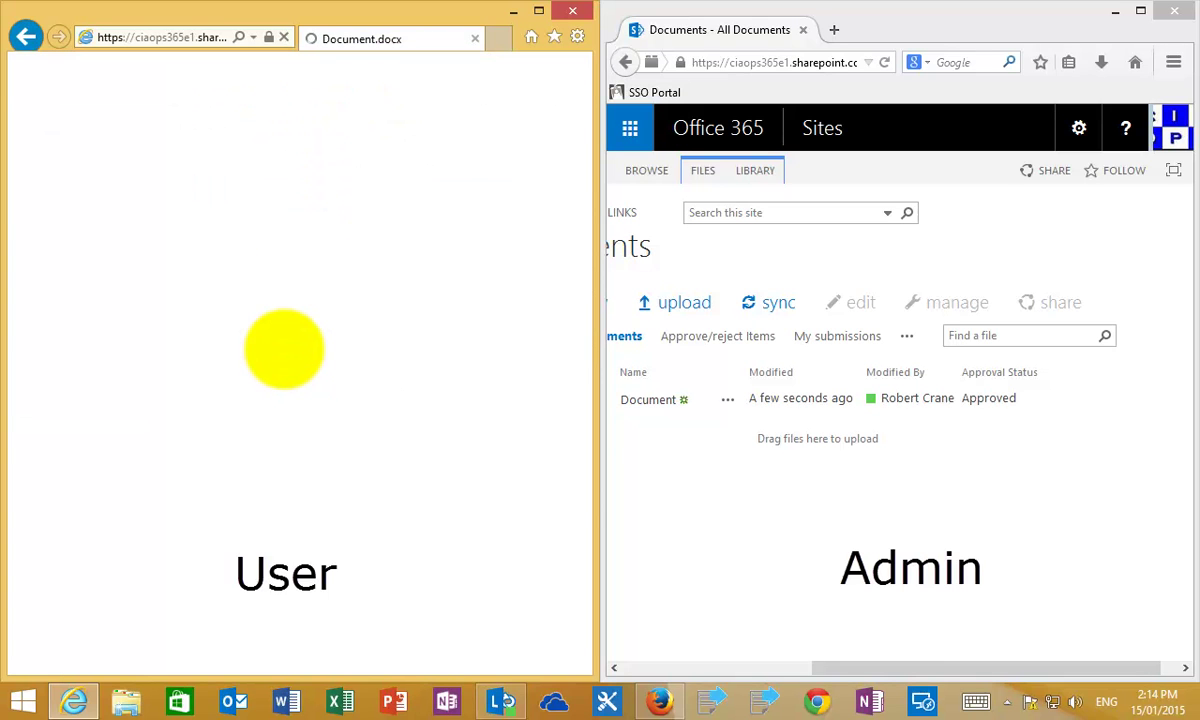
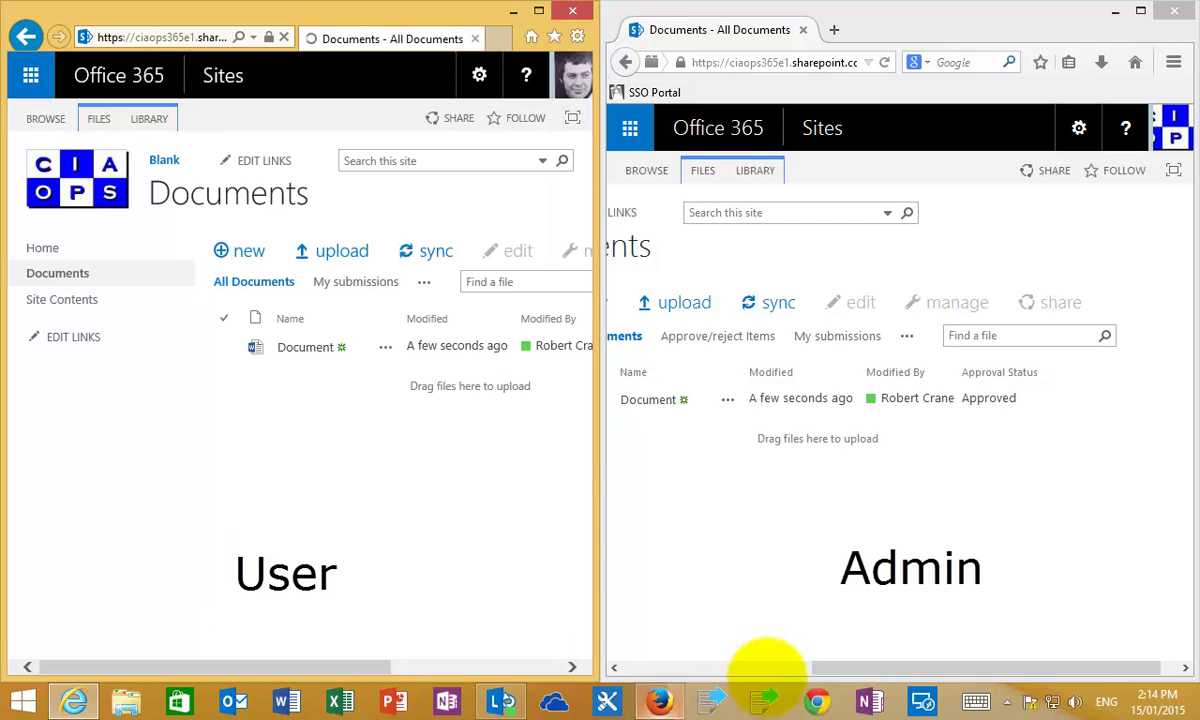
In the admin's Firefox window, edit the approved document in Word Online, adding the line "Edit two.", and return to the library.
{"action": "left_click", "coordinate": [768, 665]}
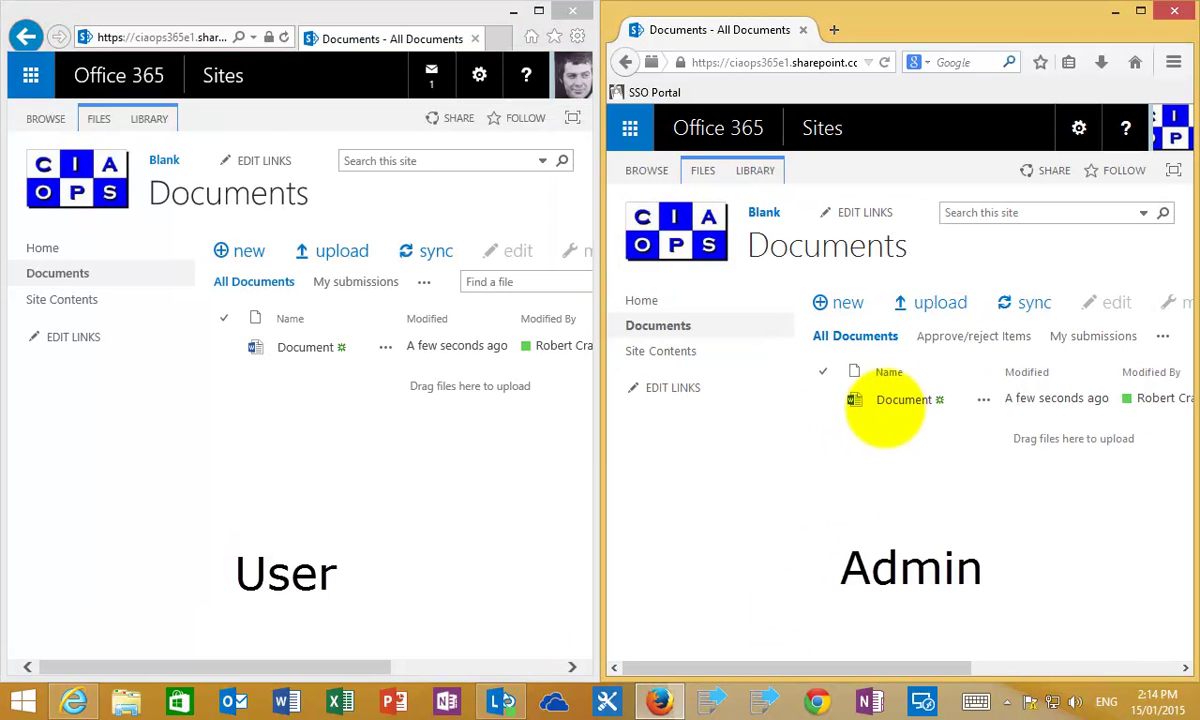
{"action": "left_click", "coordinate": [893, 399]}
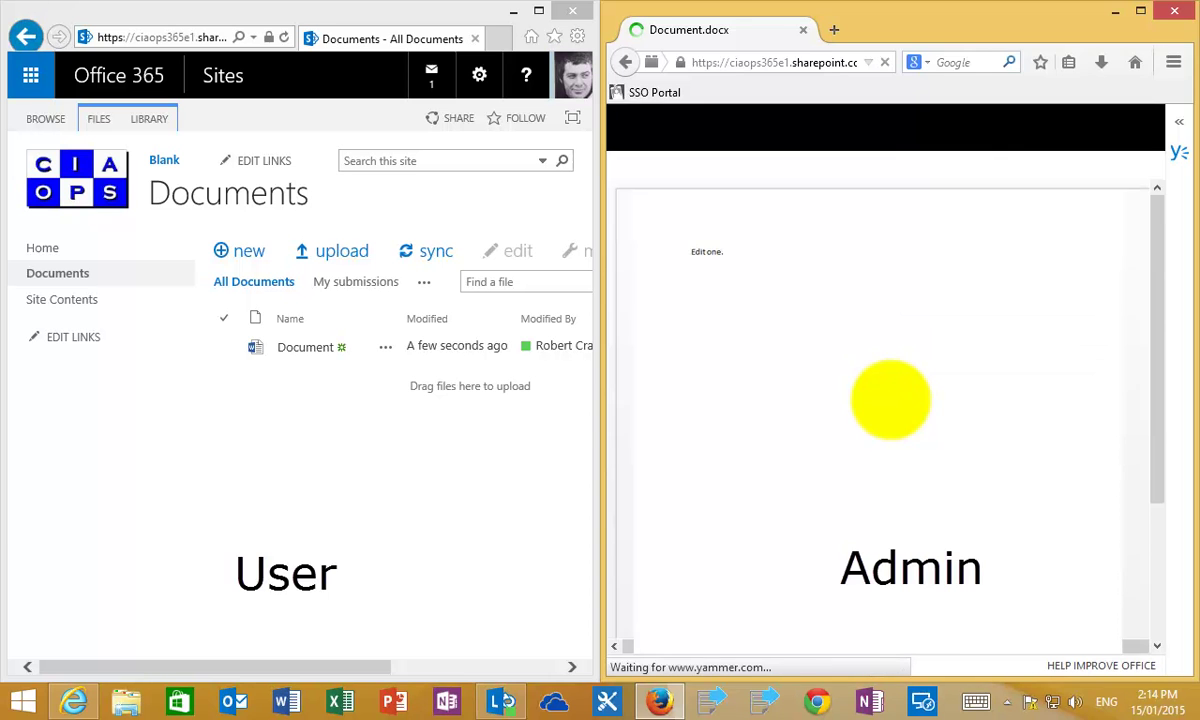
{"action": "left_click", "coordinate": [740, 164]}
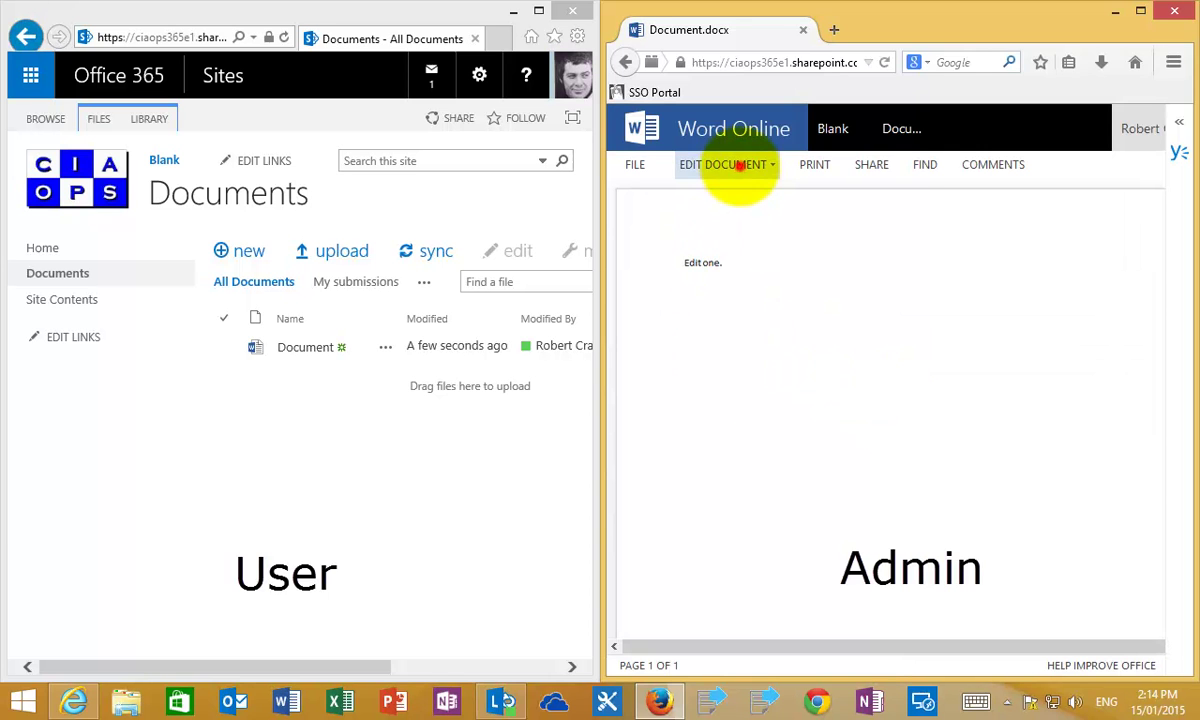
{"action": "left_click", "coordinate": [740, 262]}
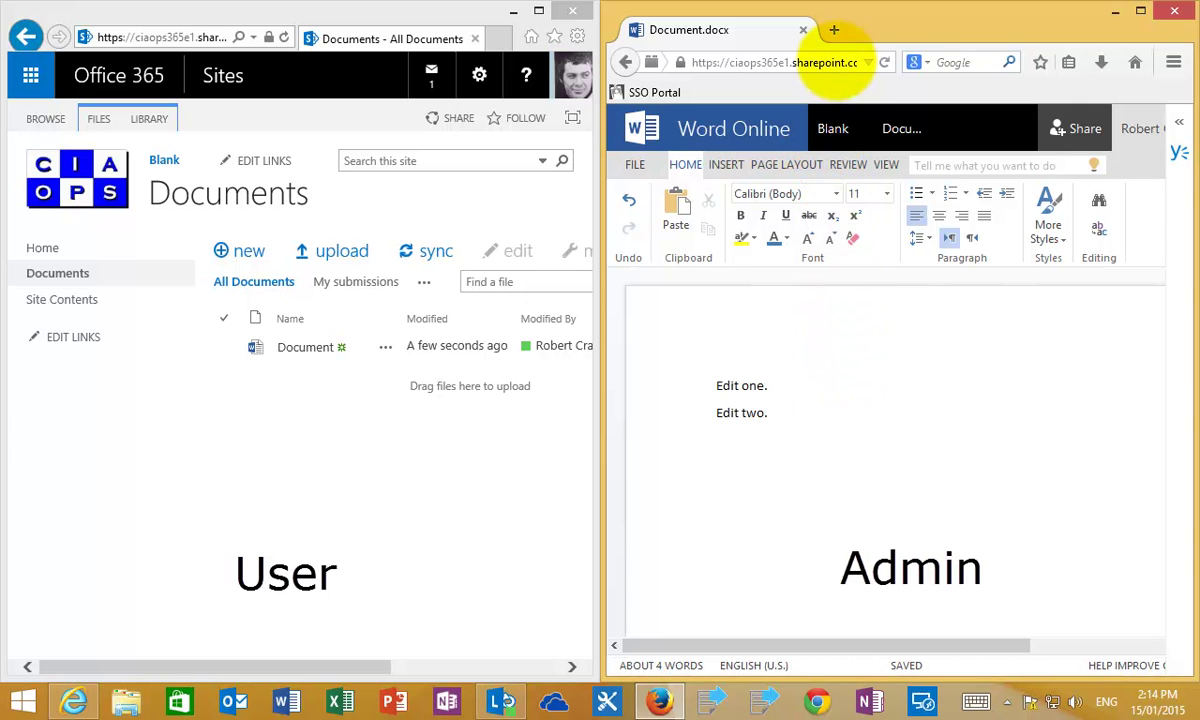
{"action": "left_click", "coordinate": [832, 128]}
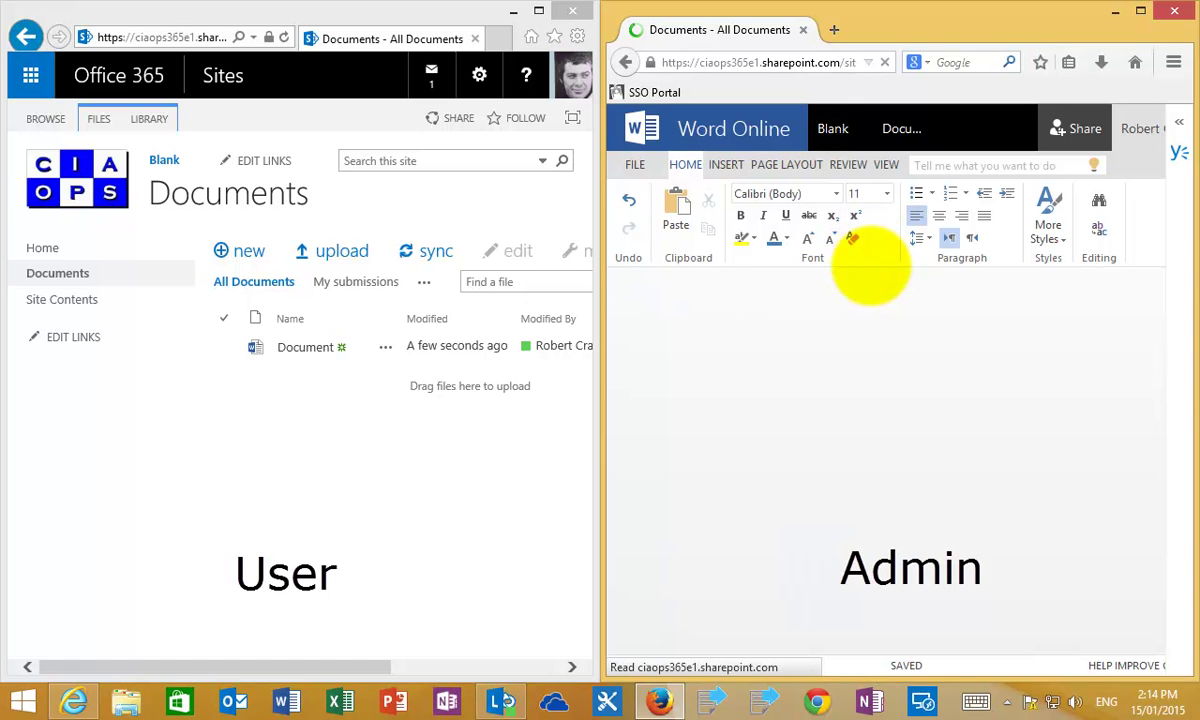
Refresh the admin's and then the user's library, and compare the edited document's approval status in both.
{"action": "left_click_drag", "start_coordinate": [991, 668], "coordinate": [1103, 665]}
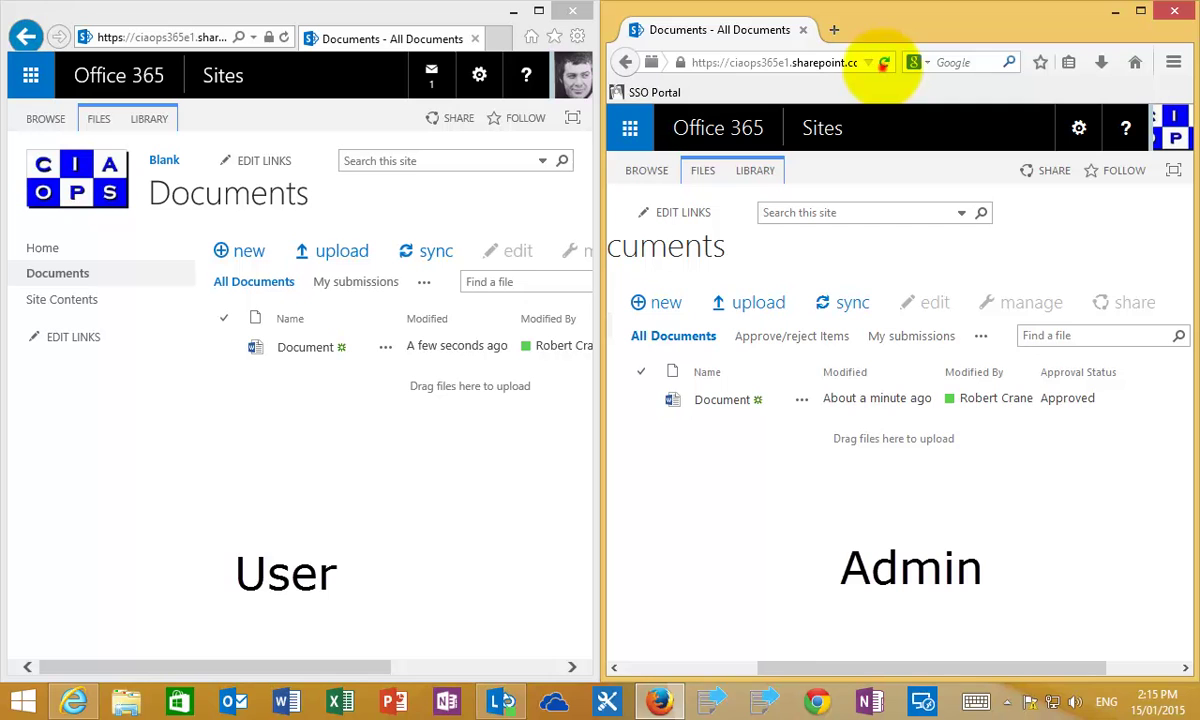
{"action": "left_click", "coordinate": [884, 62]}
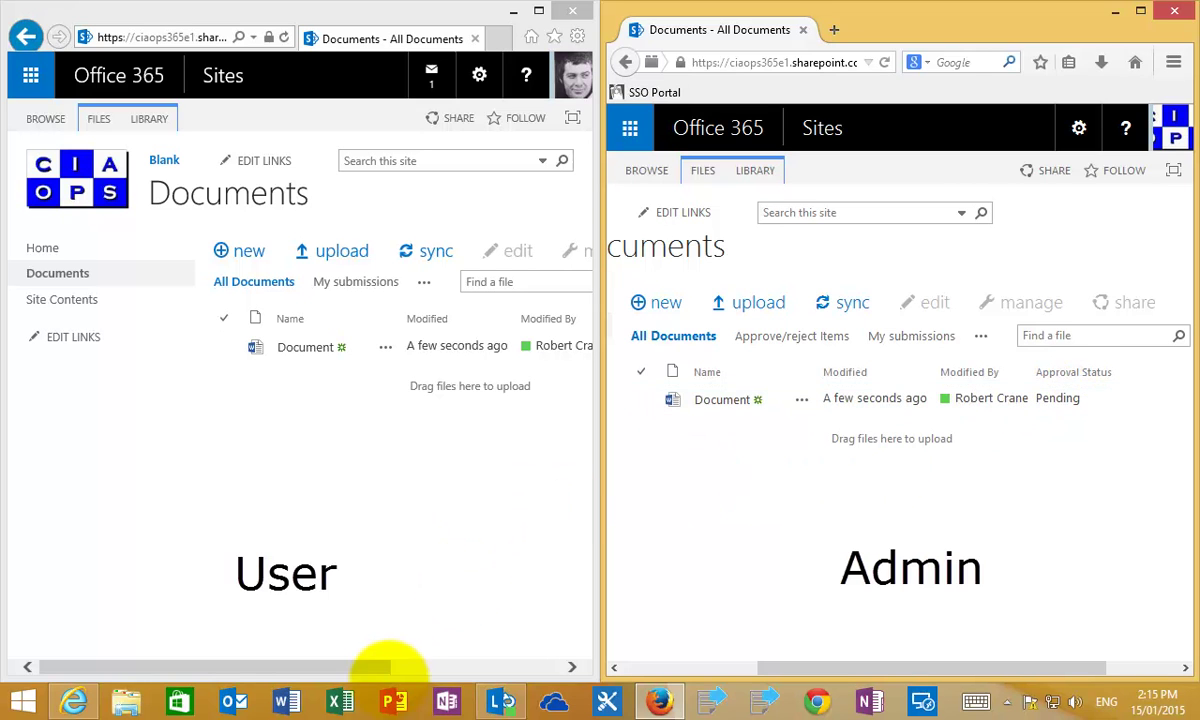
{"action": "left_click", "coordinate": [380, 667]}
{"action": "left_click_drag", "start_coordinate": [380, 667], "coordinate": [431, 665]}
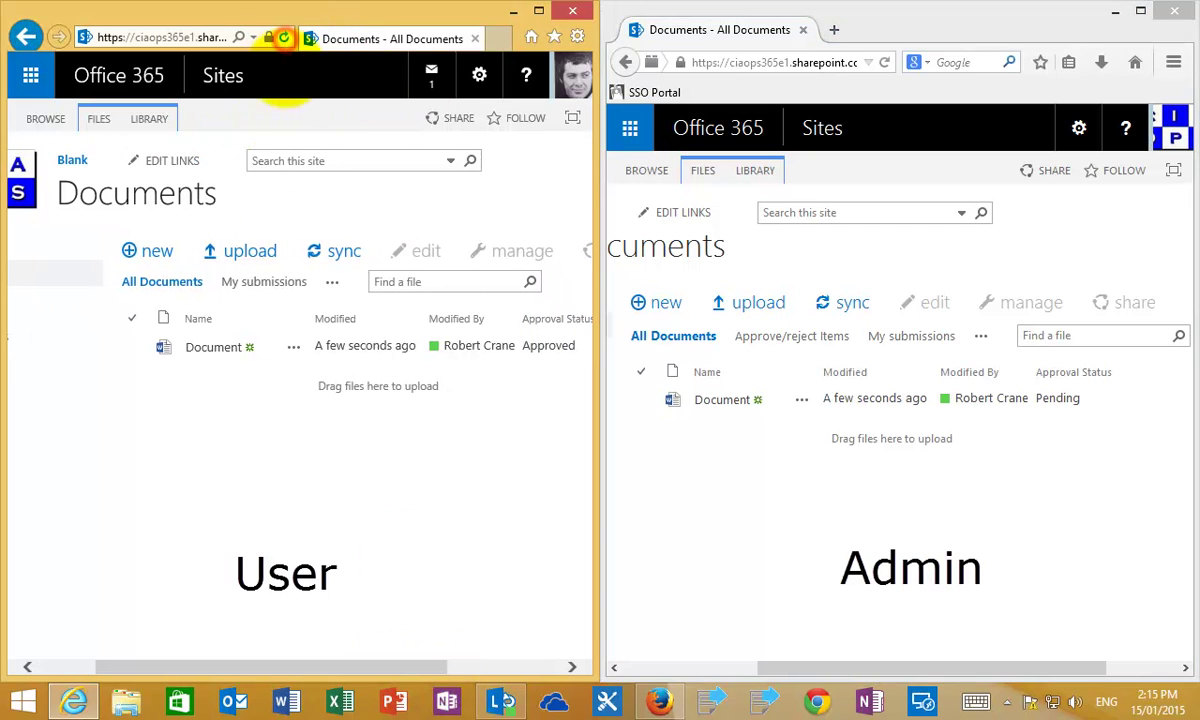
{"action": "left_click", "coordinate": [284, 37]}
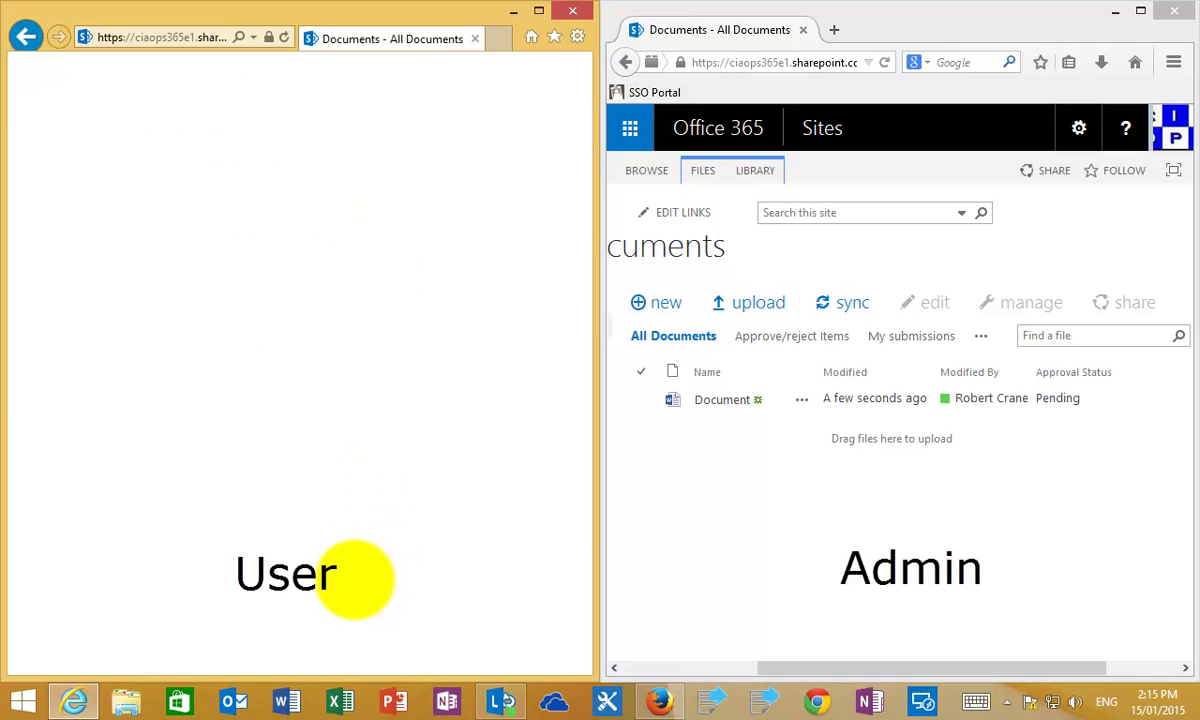
{"action": "left_click_drag", "start_coordinate": [360, 665], "coordinate": [458, 660]}
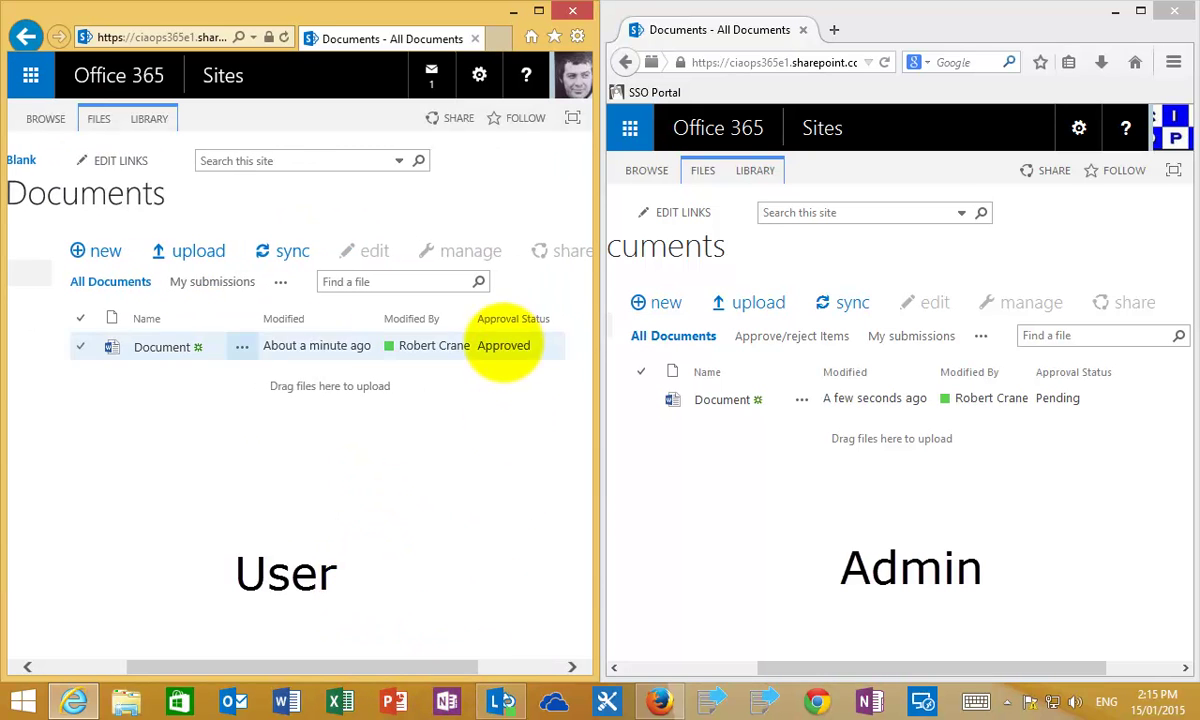
Compare the document's contents in the user's and admin's windows, then return both to the library and check the admin's approval status.
{"action": "left_click", "coordinate": [165, 347]}
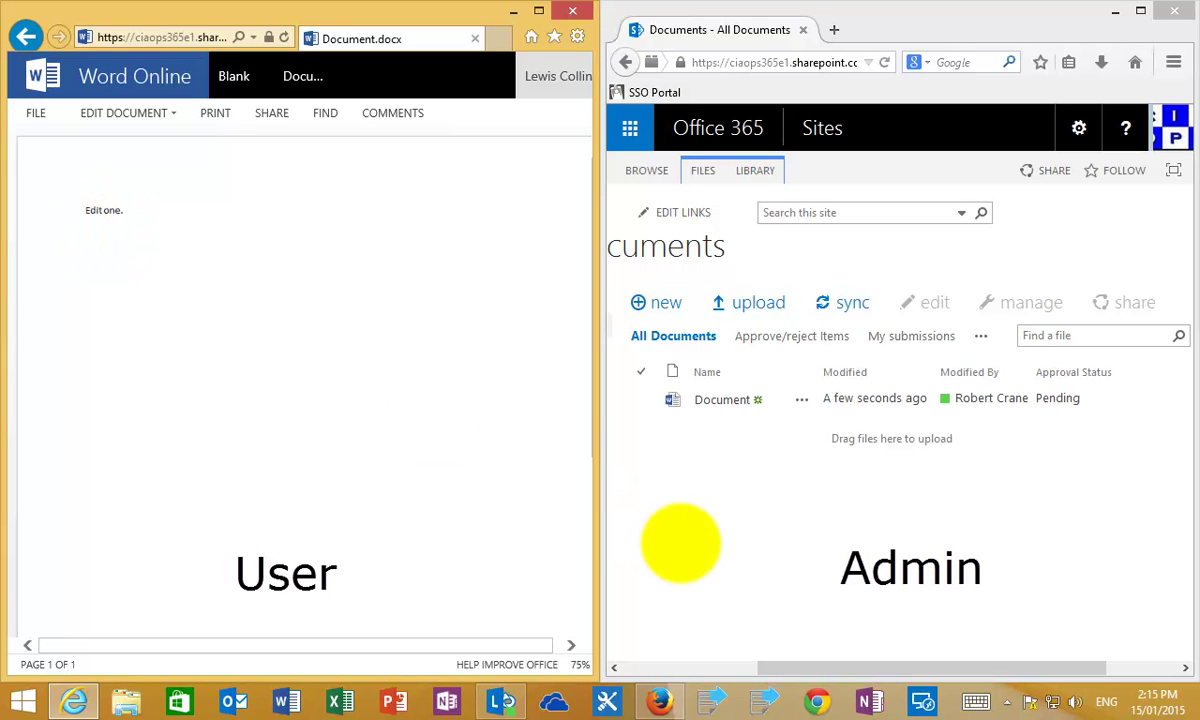
{"action": "left_click", "coordinate": [721, 400]}
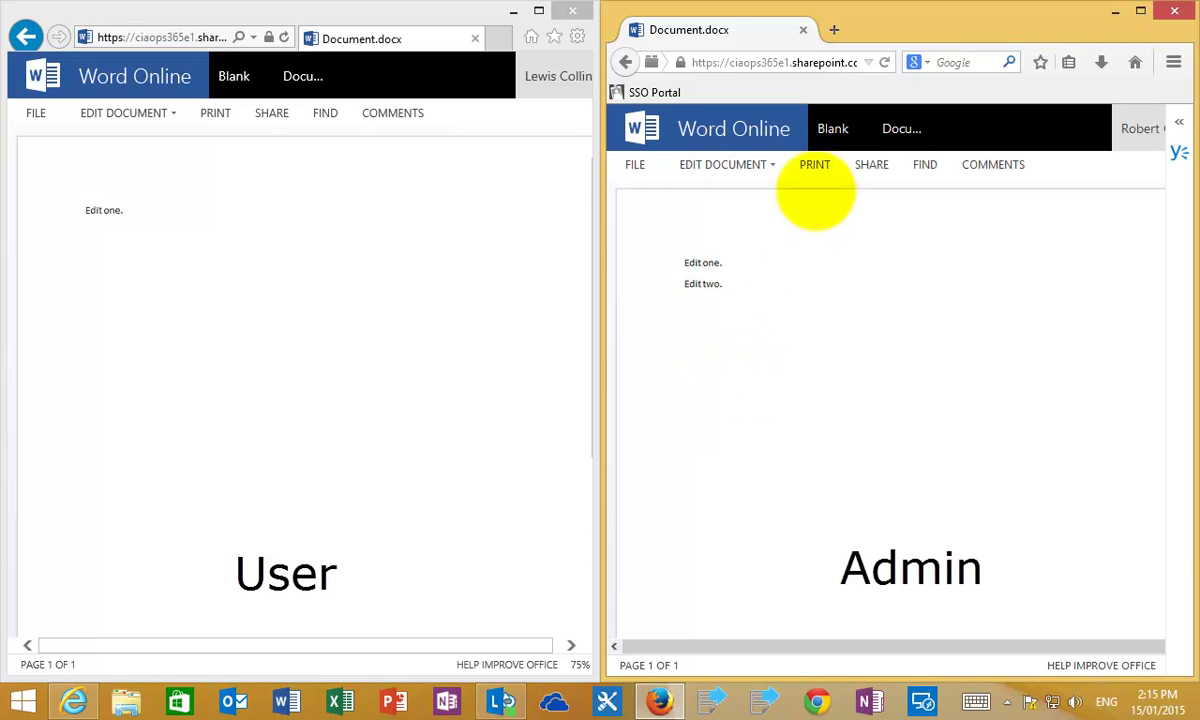
{"action": "left_click", "coordinate": [833, 131]}
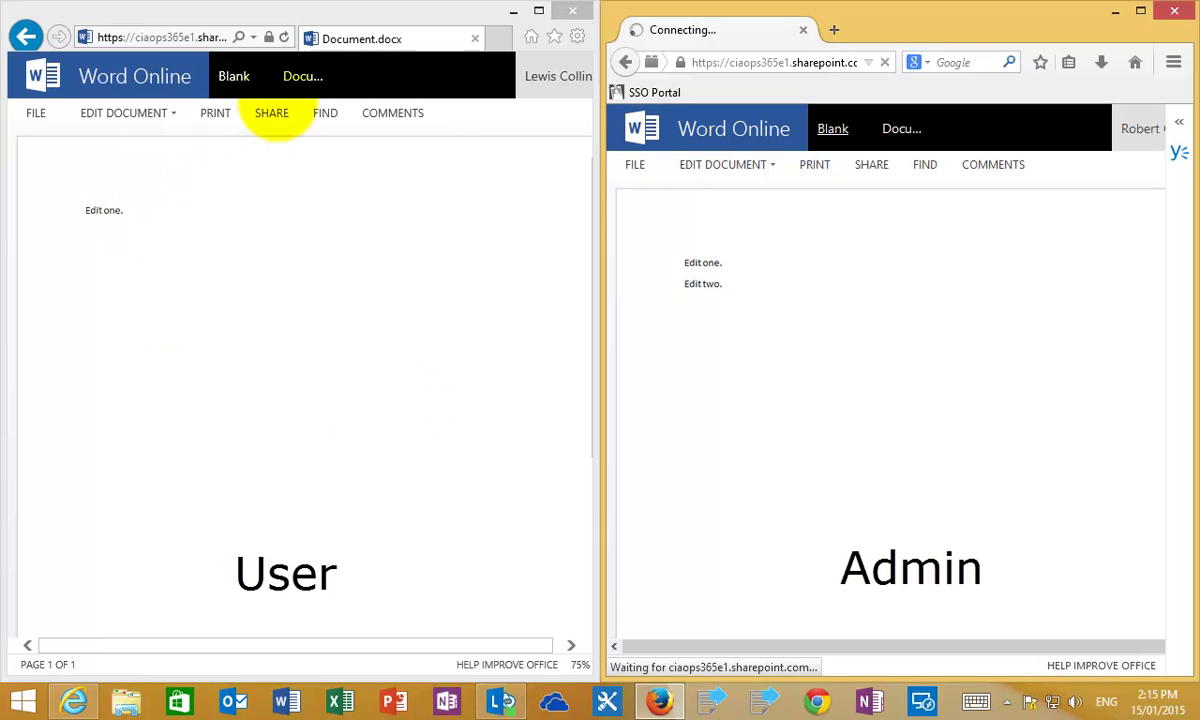
{"action": "left_click", "coordinate": [233, 77]}
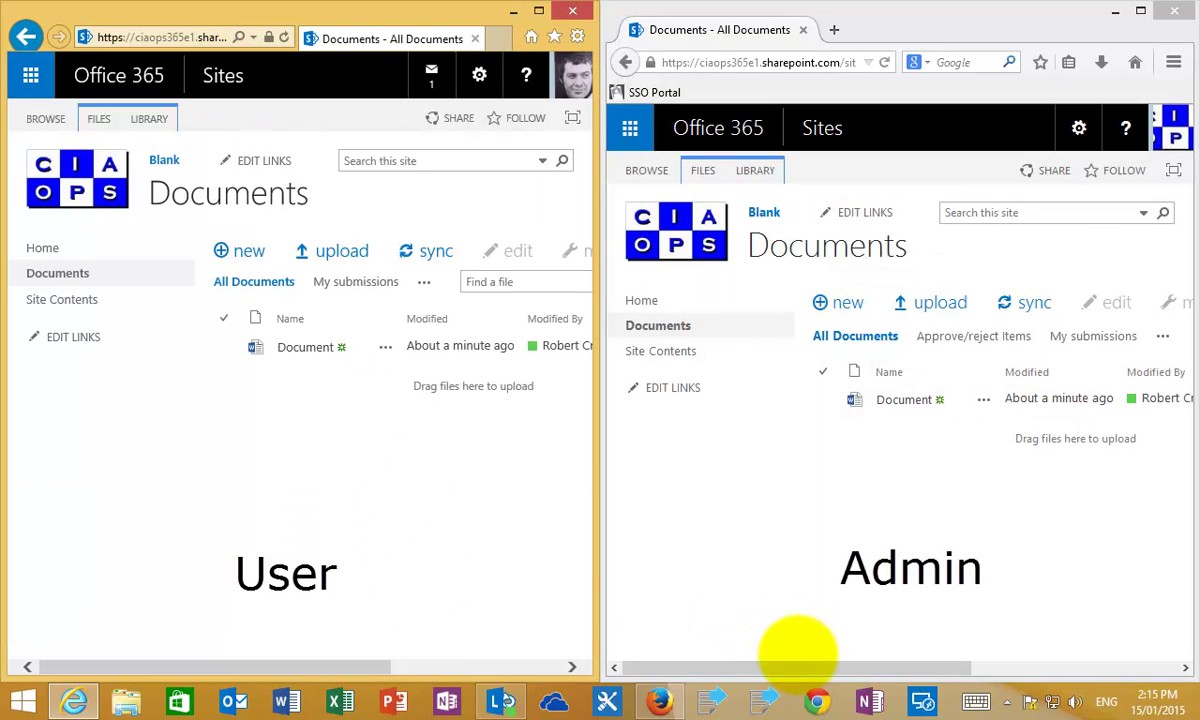
{"action": "left_click", "coordinate": [915, 662]}
{"action": "left_click_drag", "start_coordinate": [915, 662], "coordinate": [1024, 651]}
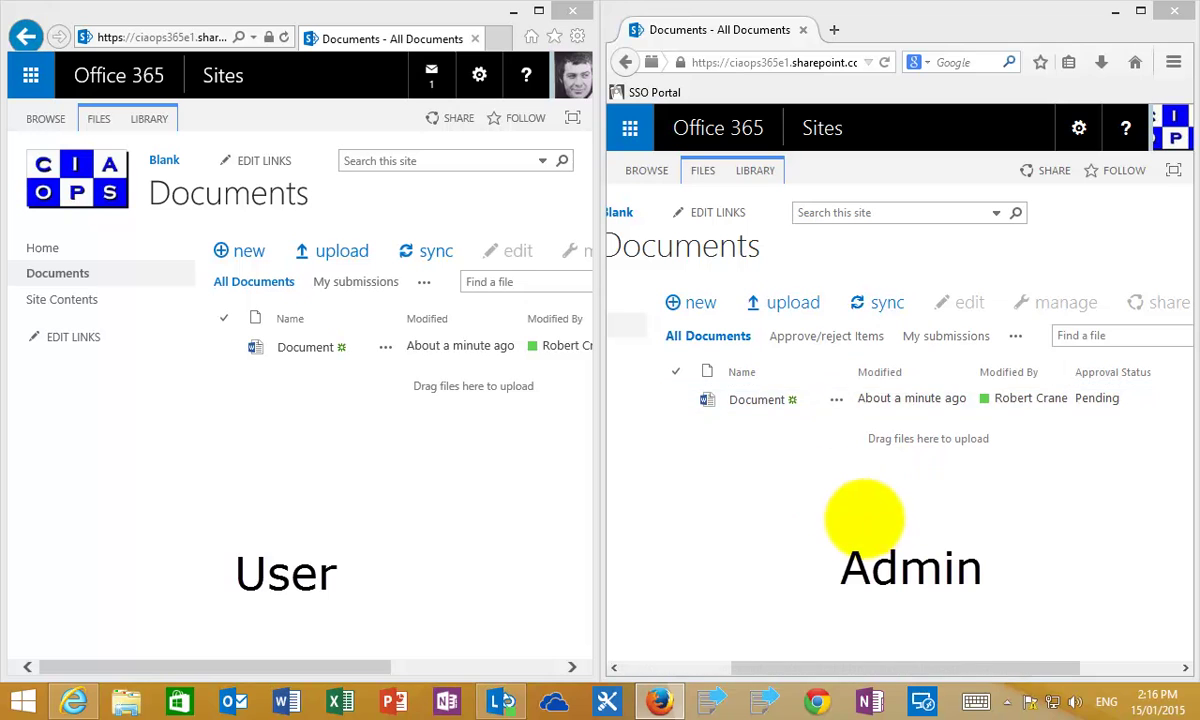
Set the pending document's approval status to Approved in the admin's library and check its status column.
{"action": "left_click", "coordinate": [676, 399]}
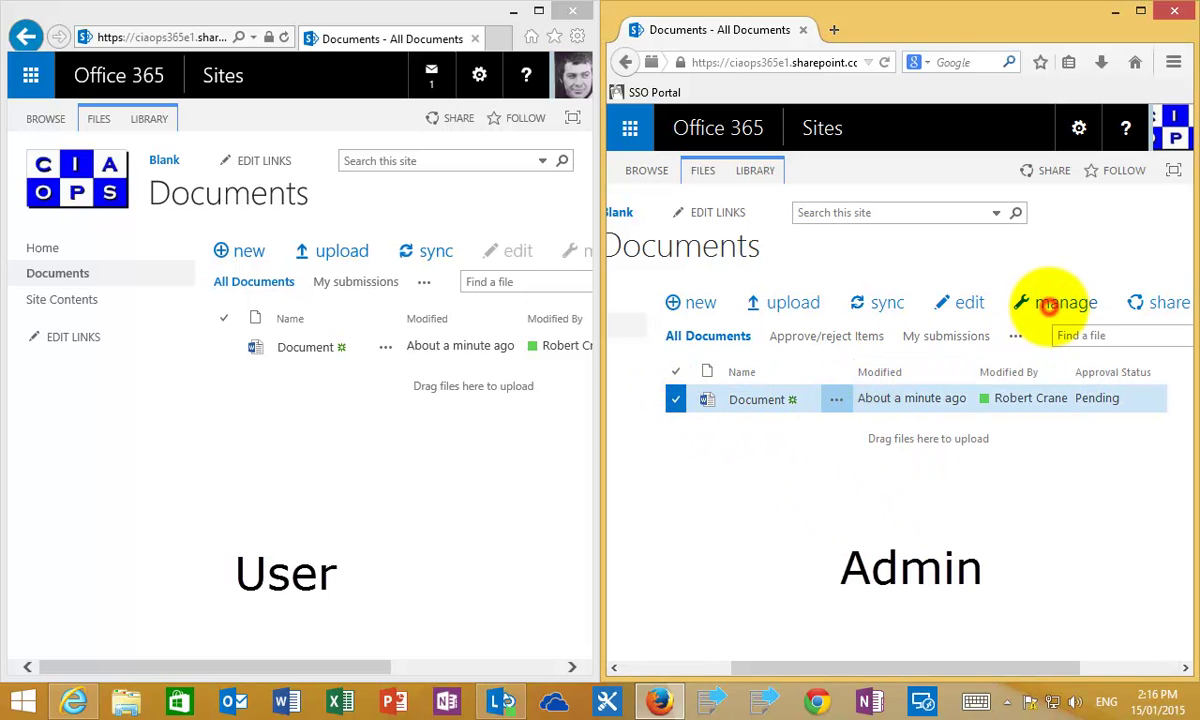
{"action": "left_click", "coordinate": [1050, 300]}
{"action": "left_click", "coordinate": [1043, 504]}
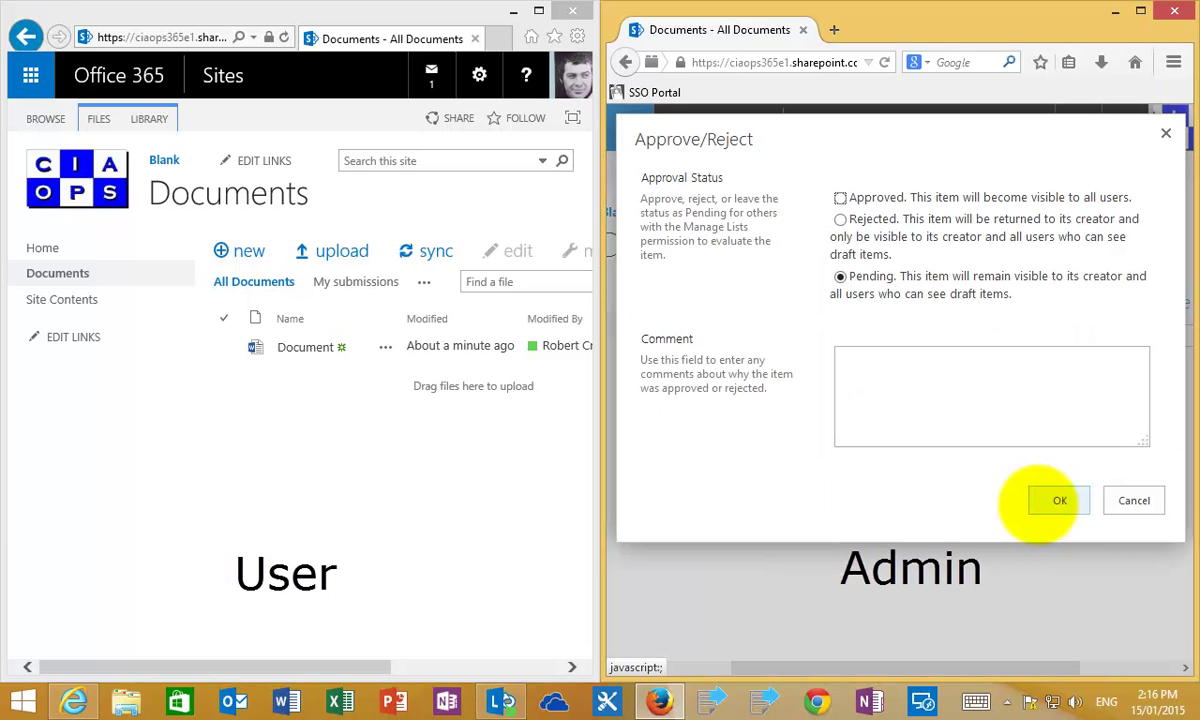
{"action": "left_click", "coordinate": [840, 197]}
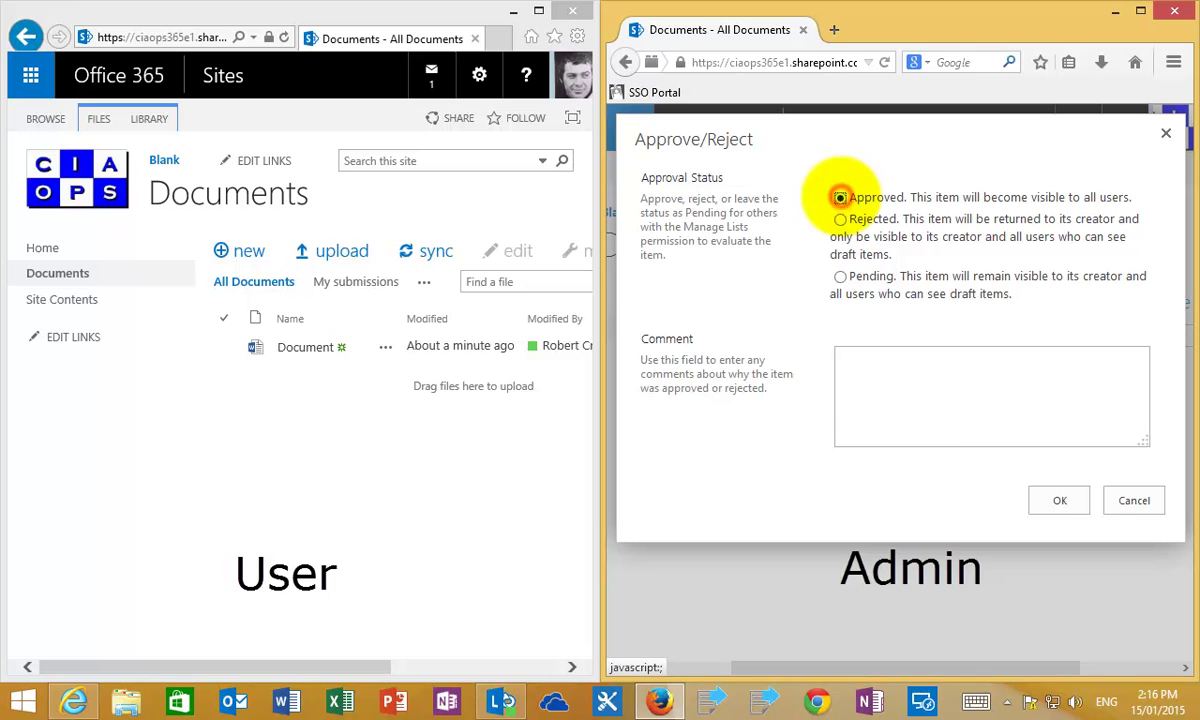
{"action": "left_click", "coordinate": [1048, 498]}
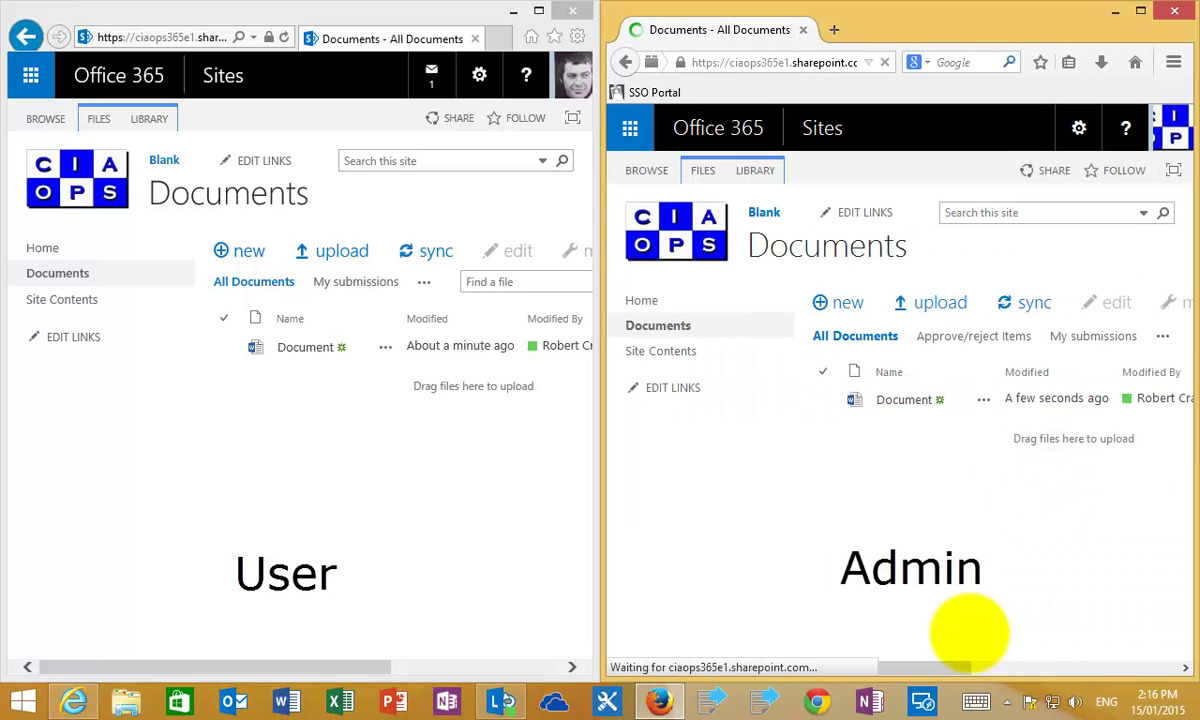
{"action": "left_click_drag", "start_coordinate": [951, 667], "coordinate": [1096, 665]}
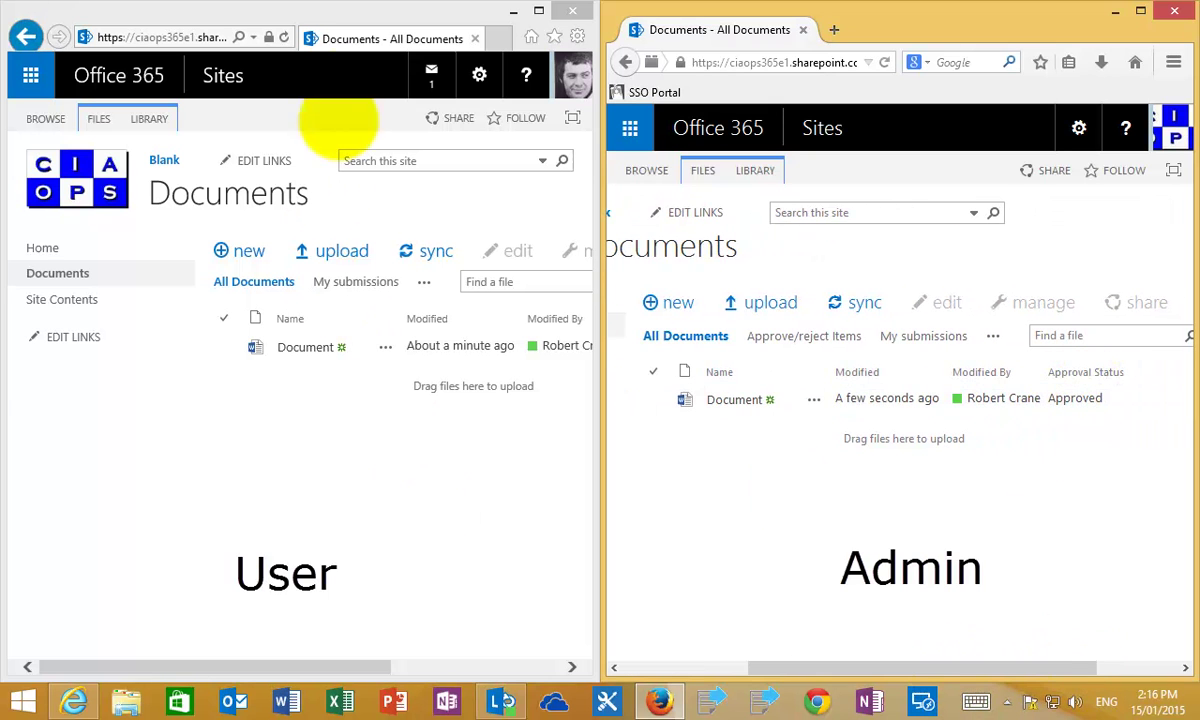
Refresh the user's library to check the approval status, and compare the document's contents in both windows before returning each to the library.
{"action": "left_click", "coordinate": [283, 37]}
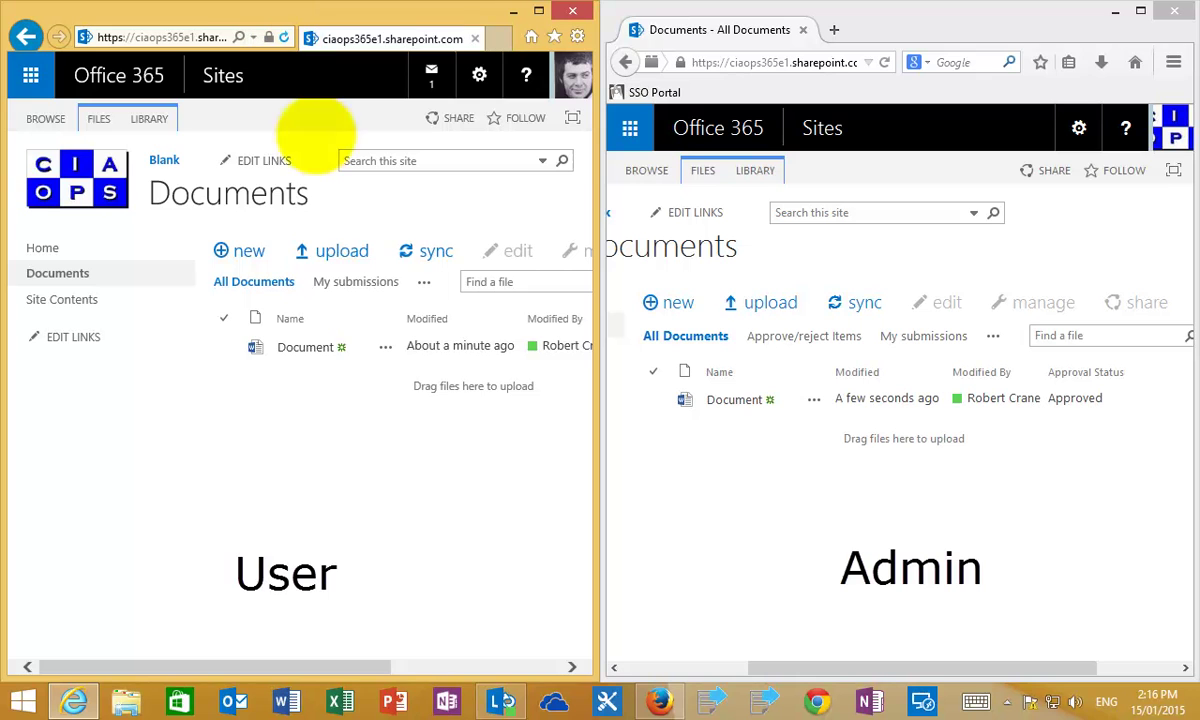
{"action": "left_click_drag", "start_coordinate": [328, 665], "coordinate": [425, 665]}
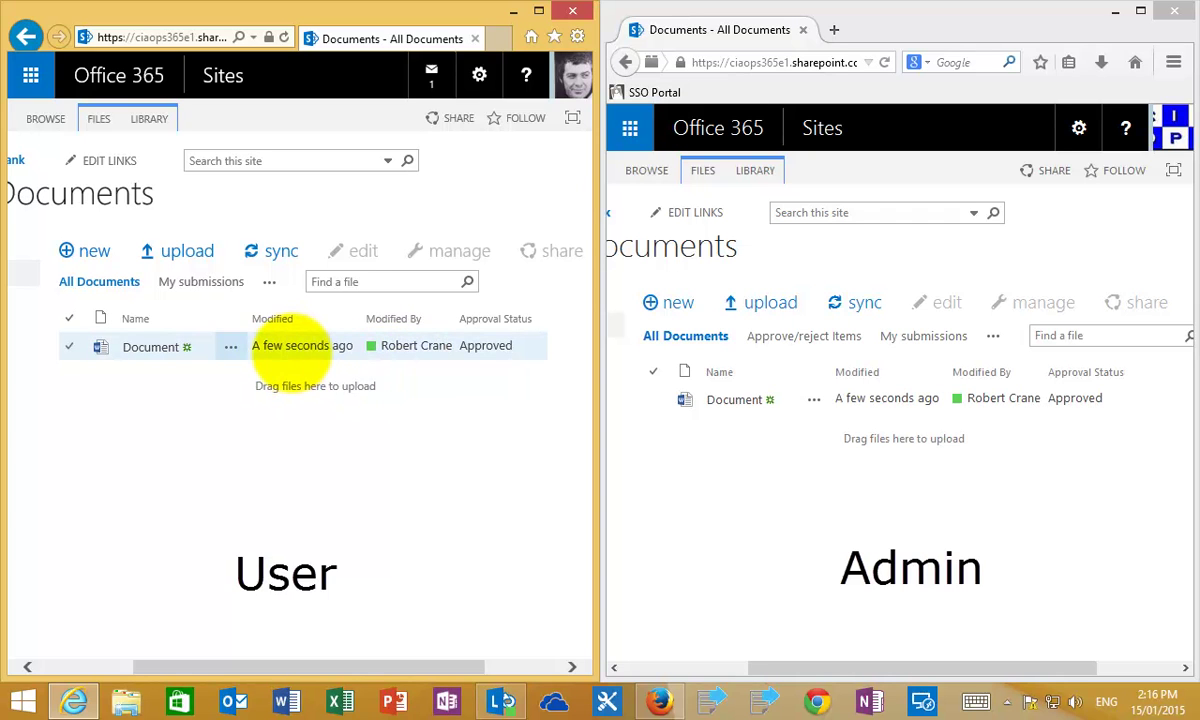
{"action": "left_click", "coordinate": [152, 347]}
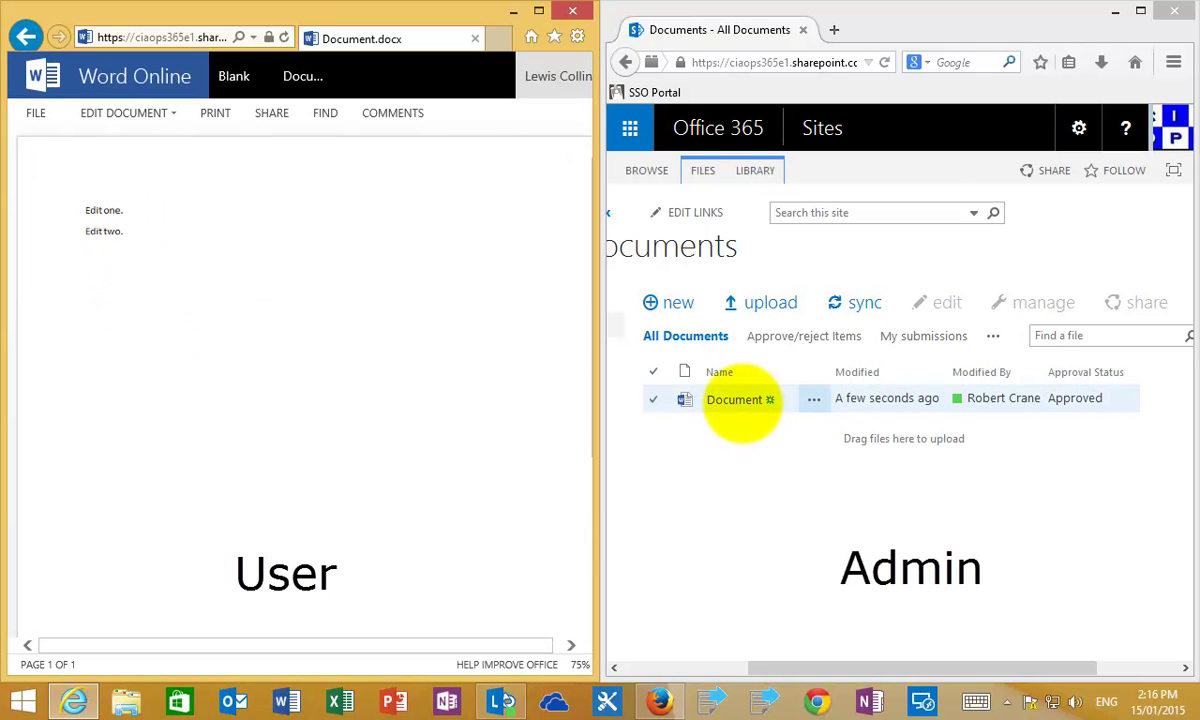
{"action": "left_click", "coordinate": [738, 399]}
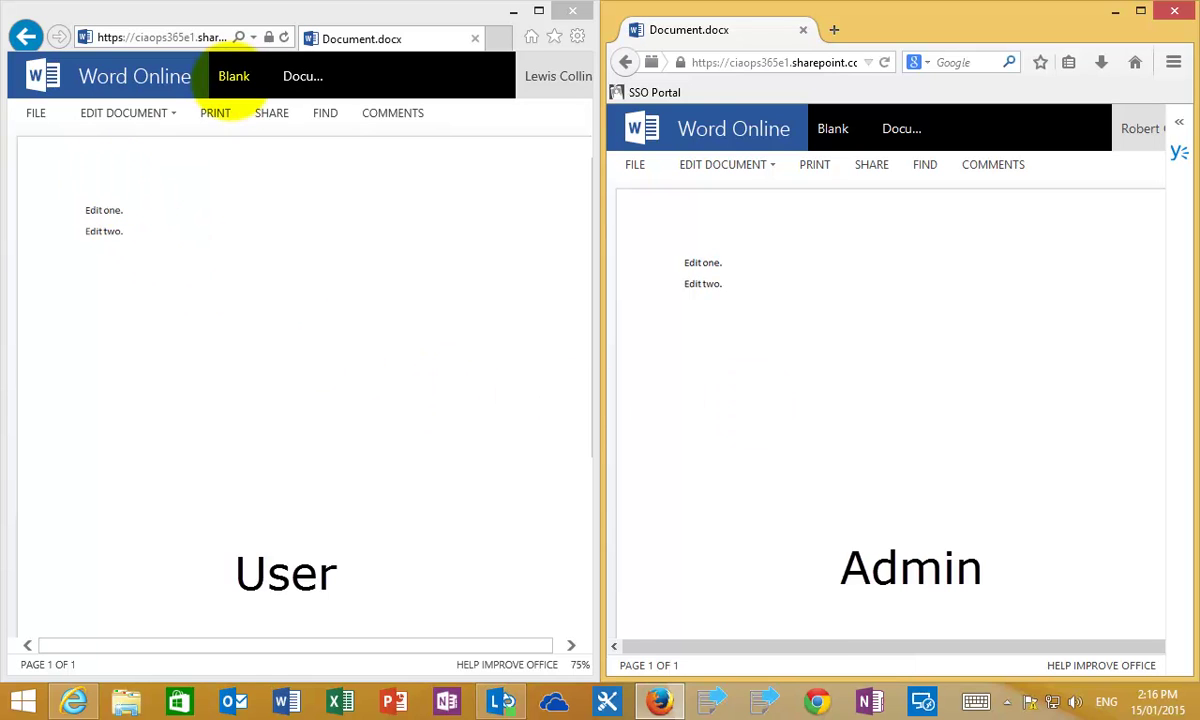
{"action": "left_click", "coordinate": [234, 77]}
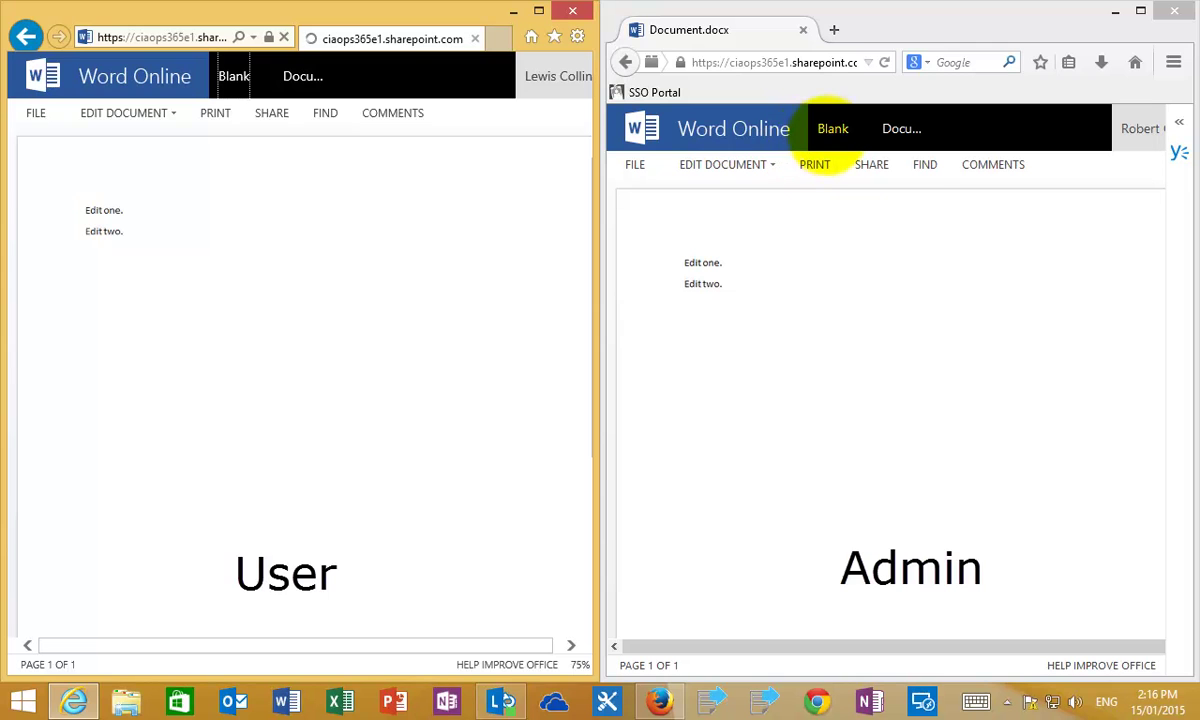
{"action": "left_click", "coordinate": [832, 128]}
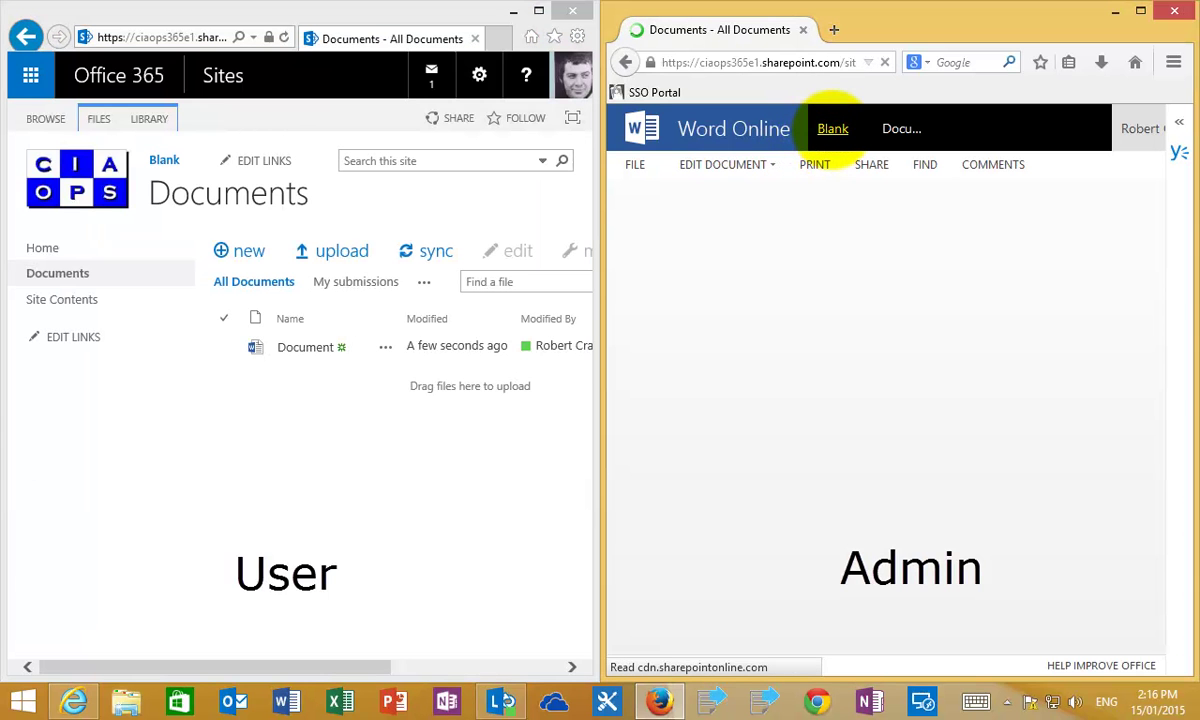
{"action": "left_click", "coordinate": [822, 128]}
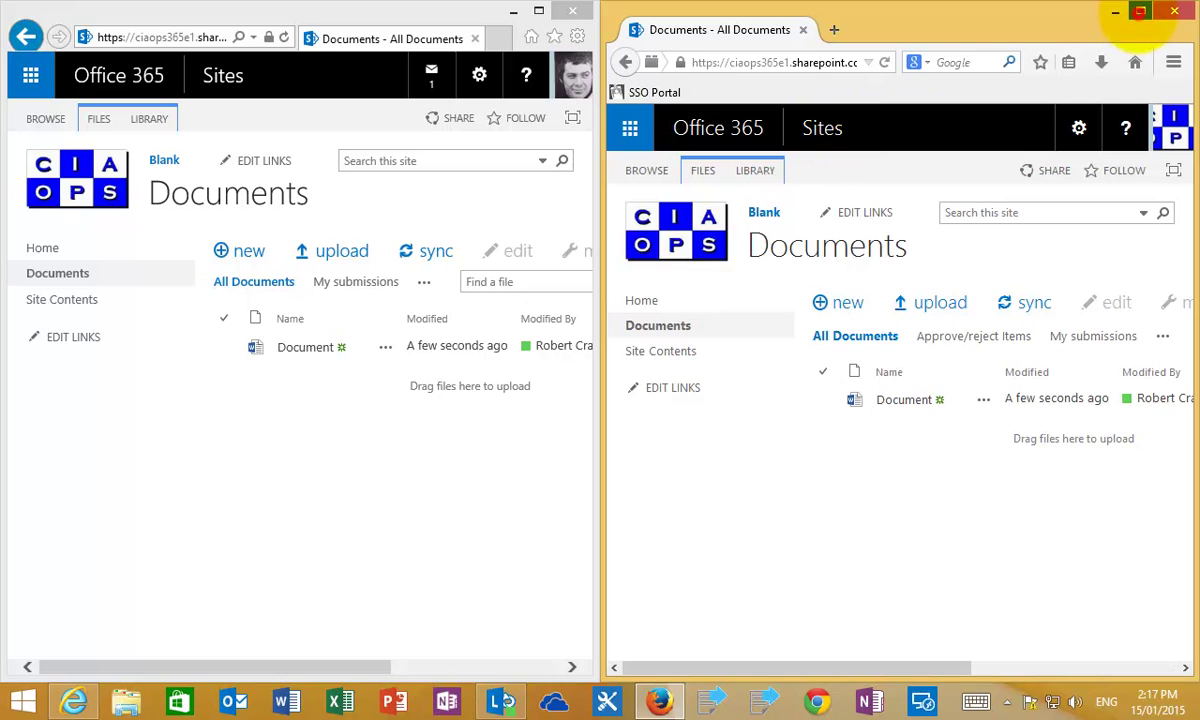
Maximize the admin's window, review the library's versioning settings for content approval, version history, draft item security and check-out, and return to the library.
{"action": "double_click", "coordinate": [1066, 11]}
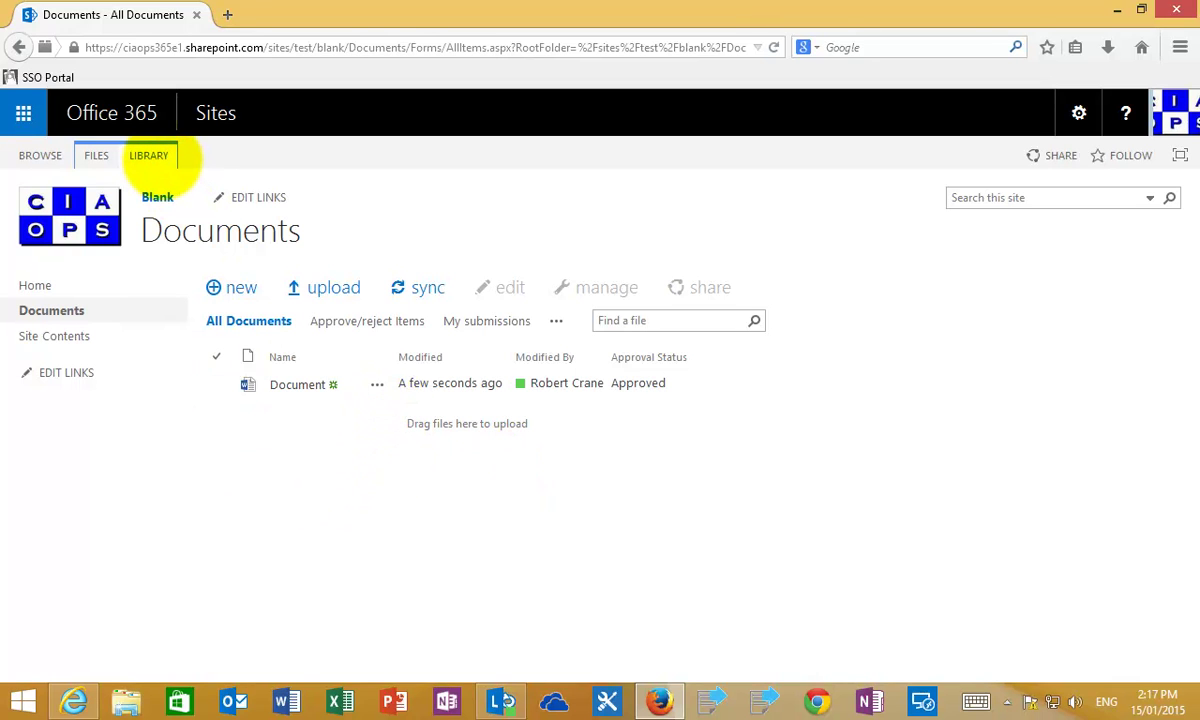
{"action": "left_click", "coordinate": [150, 156]}
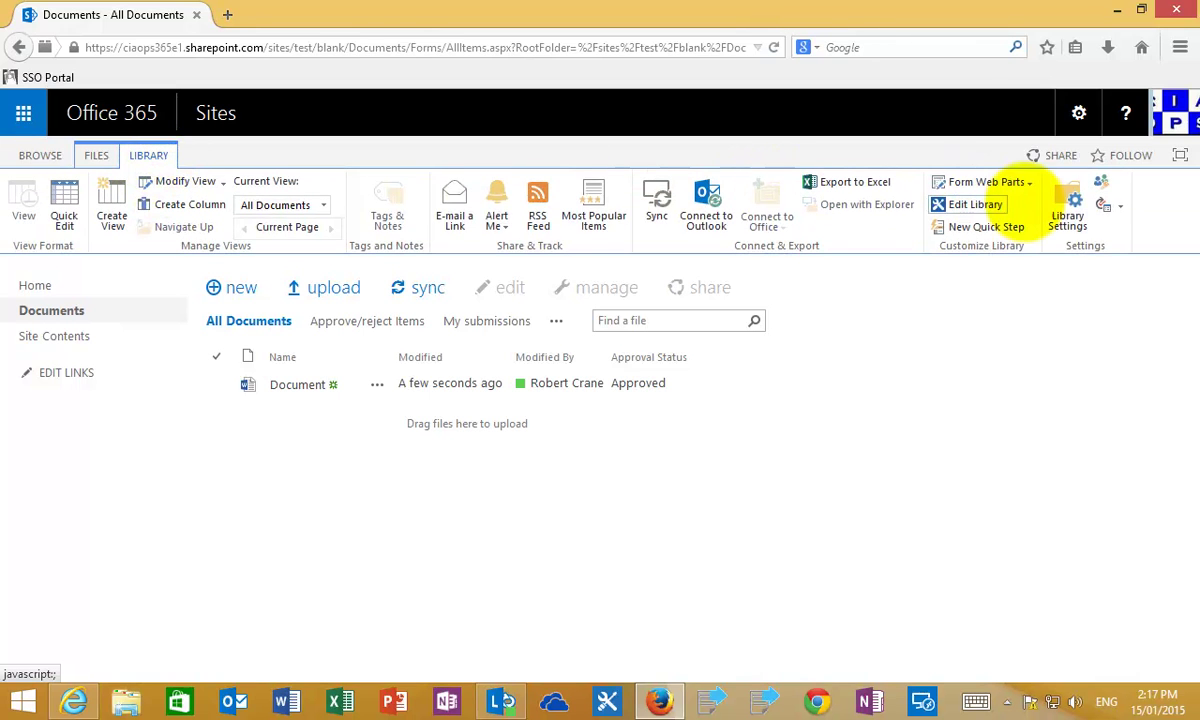
{"action": "left_click", "coordinate": [1063, 207]}
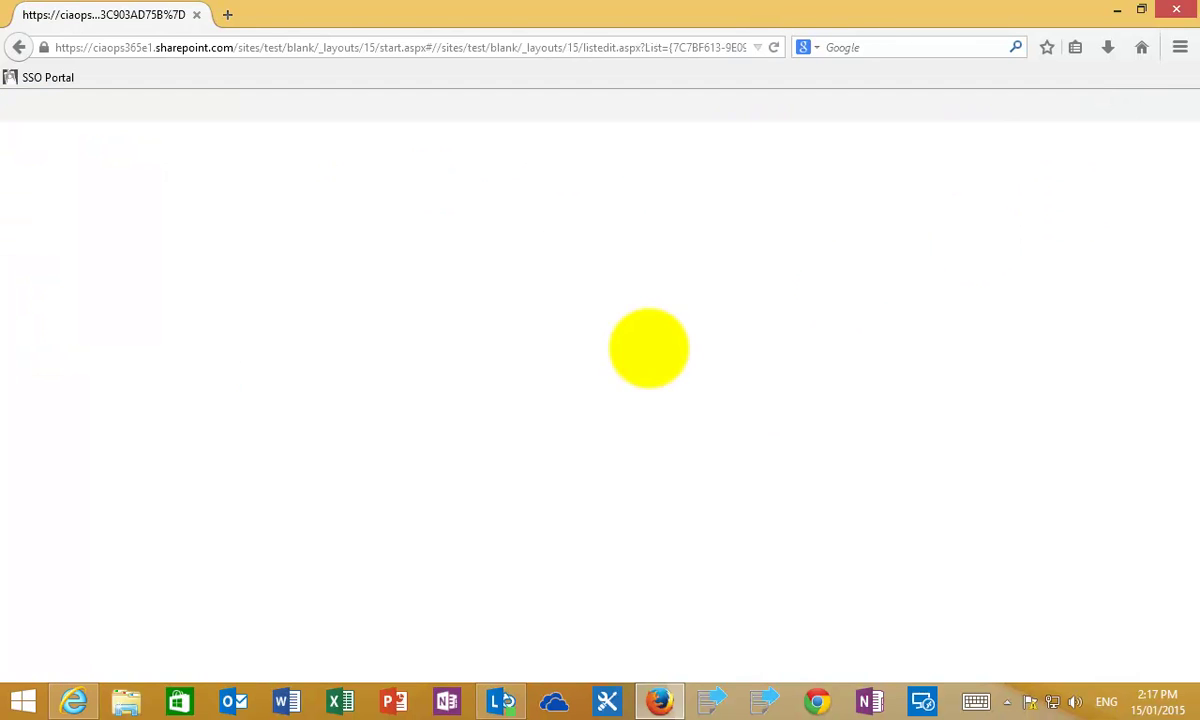
{"action": "left_click", "coordinate": [268, 427]}
{"action": "left_click", "coordinate": [270, 447]}
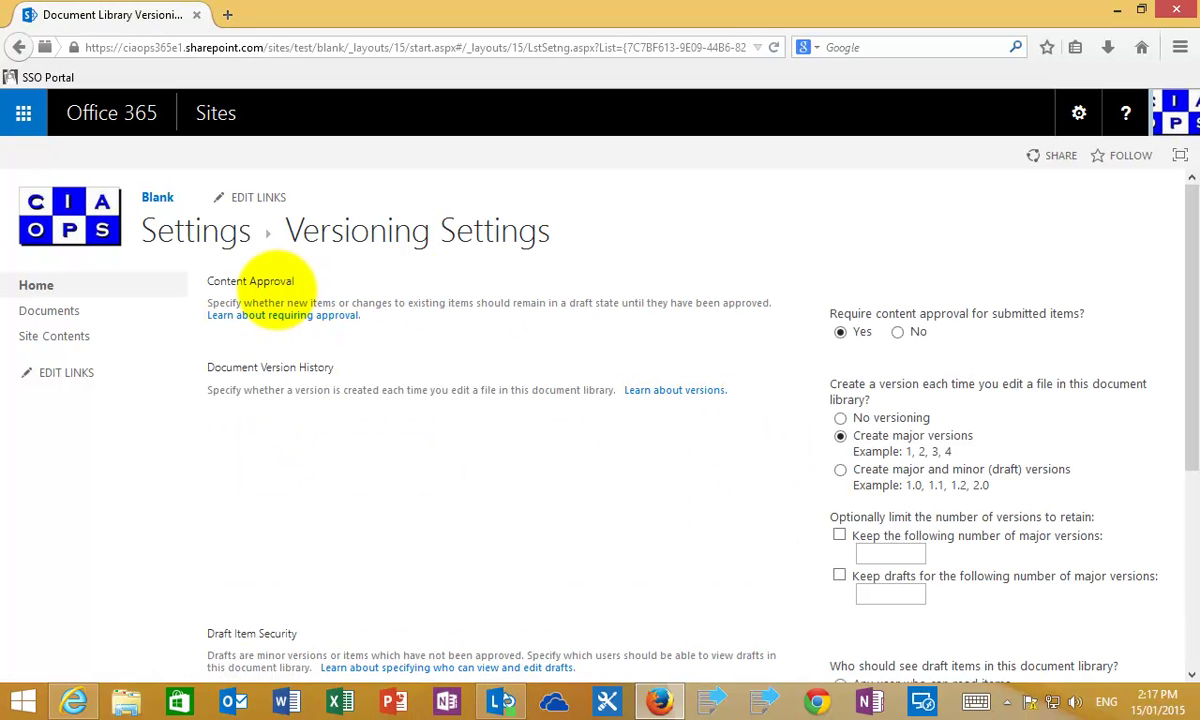
{"action": "left_click_drag", "start_coordinate": [1187, 460], "coordinate": [1176, 649]}
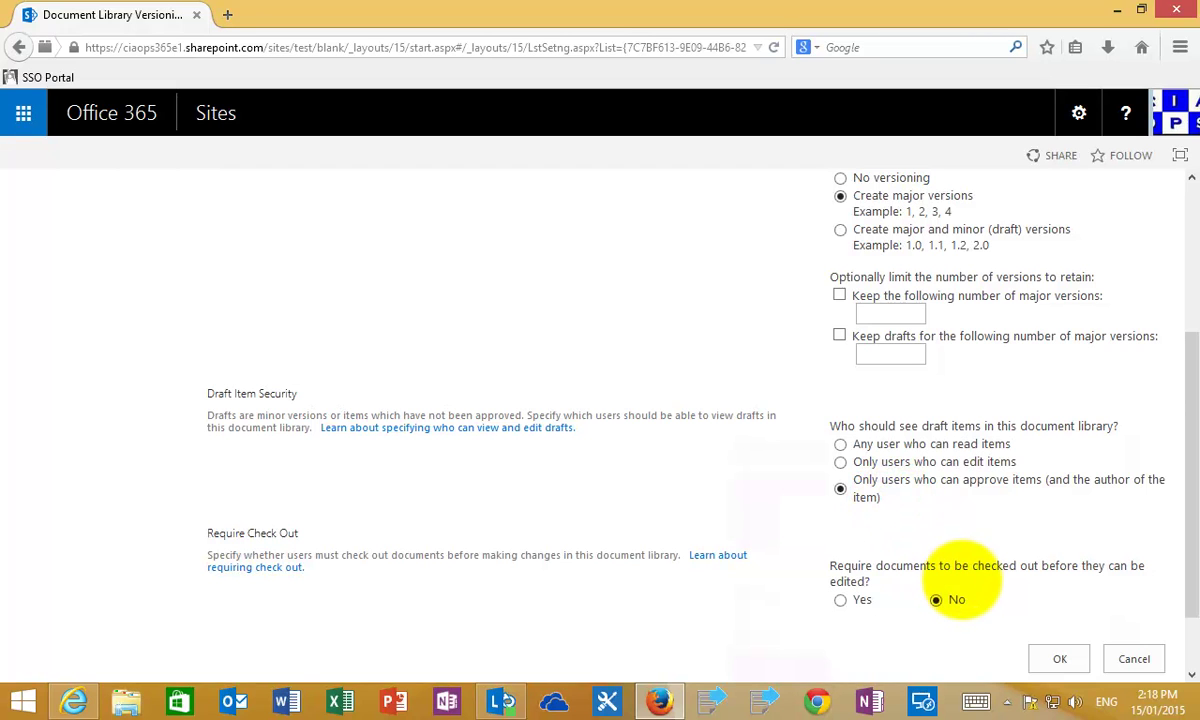
{"action": "left_click", "coordinate": [1058, 659]}
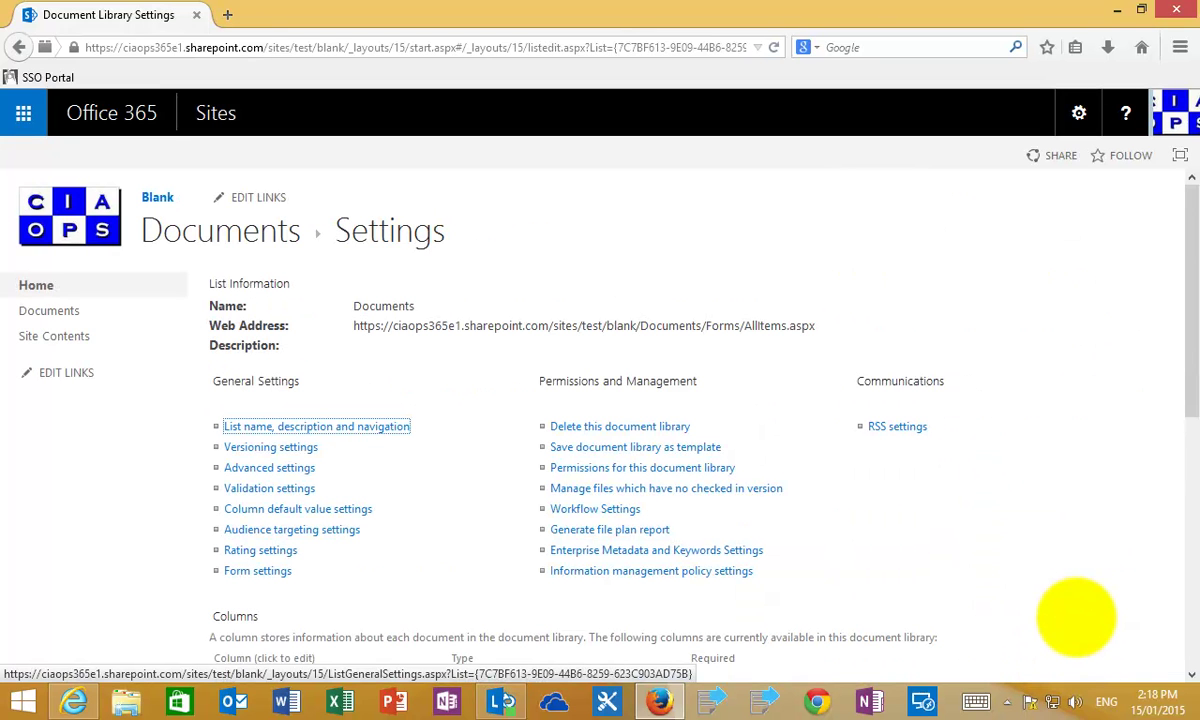
{"action": "left_click", "coordinate": [255, 226]}
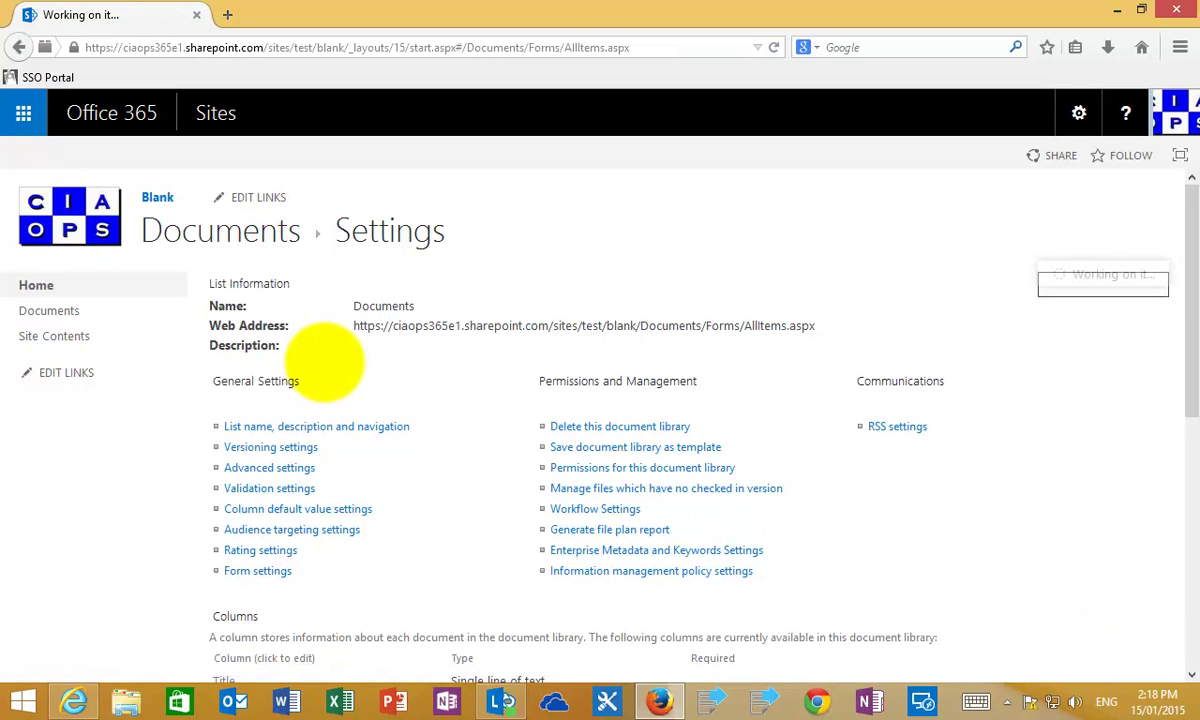